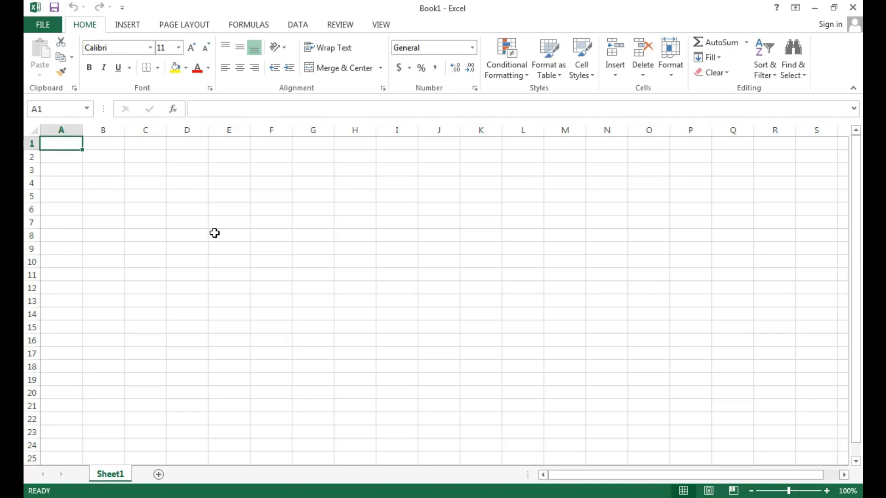
Step: Enter the column headers "Emp ID NO.", "Name" and "Designation" in cells A3 to C3
click(63, 170)
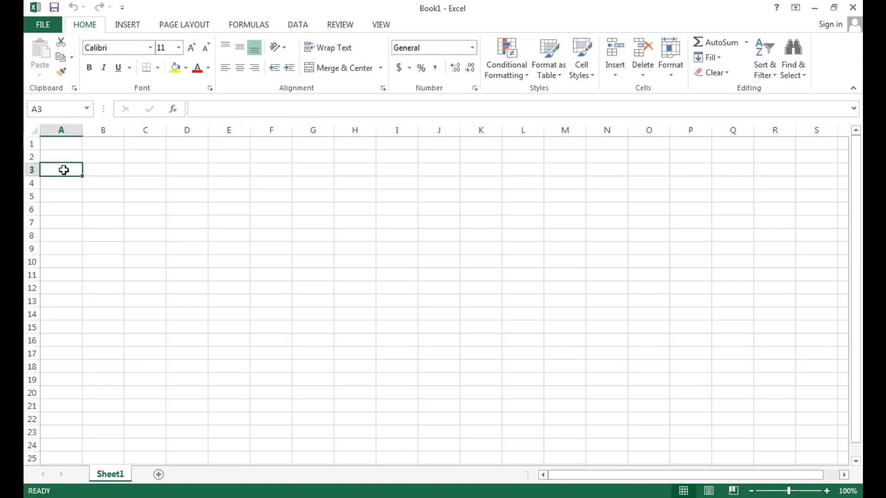
text(Emp ID)
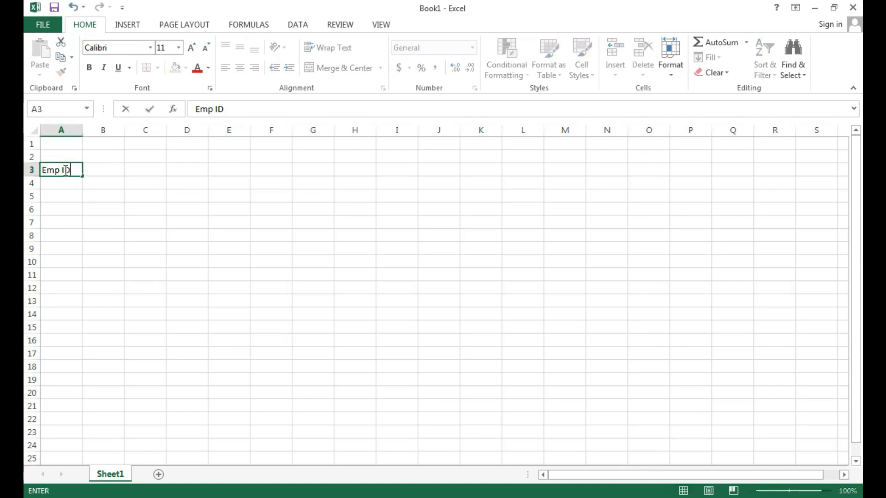
text( NO.)
key(Tab)
text(Name)
key(Tab)
text(De)
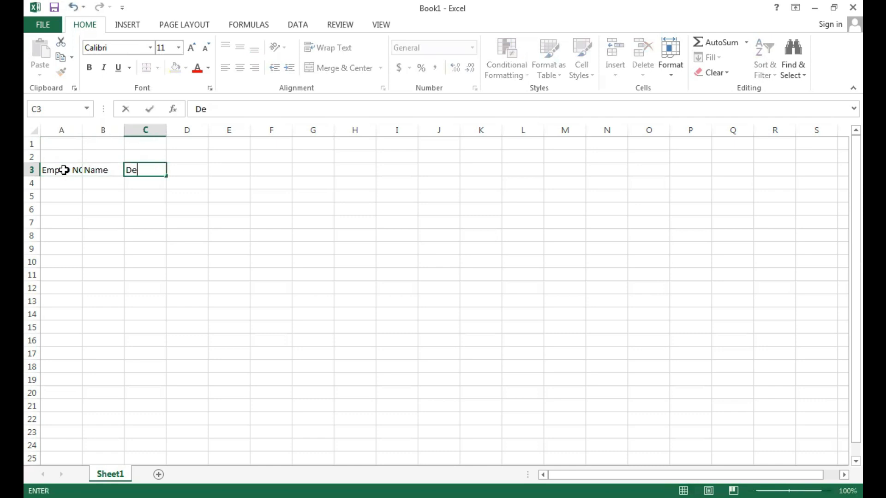
text(signation)
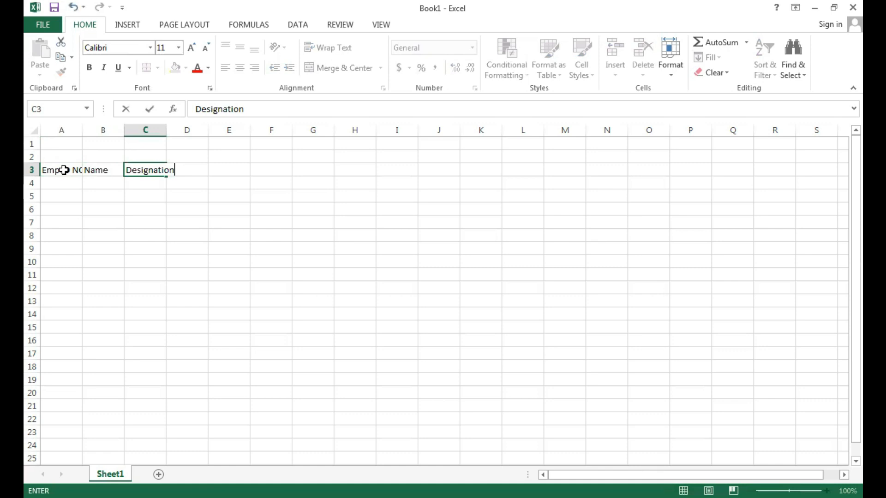
key(Tab)
Step: Enter the headers "Basic Salary", "Attendance" and "Salary" in cells D3 to F3
text(Basic Salary)
key(Tab)
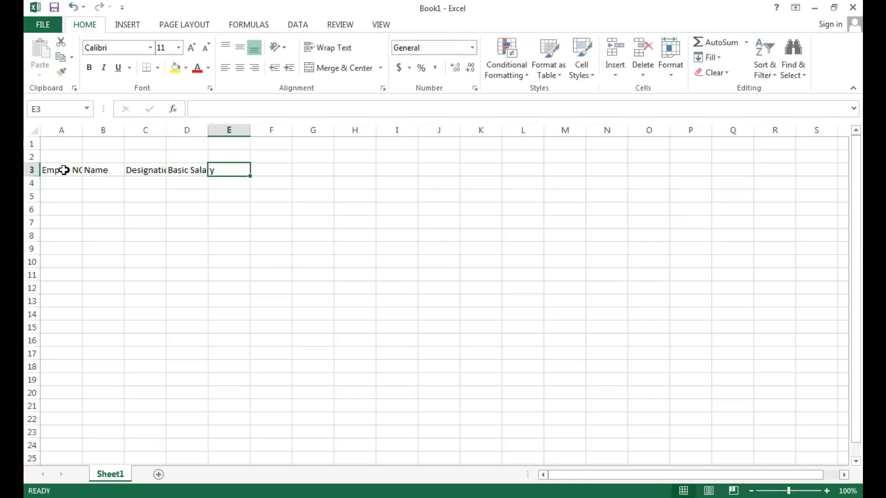
text(Attendance)
key(Tab)
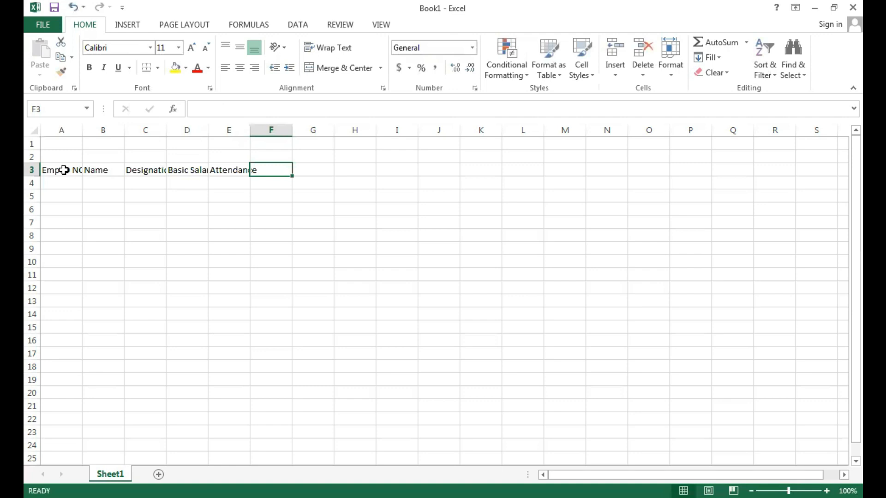
text(Salry)
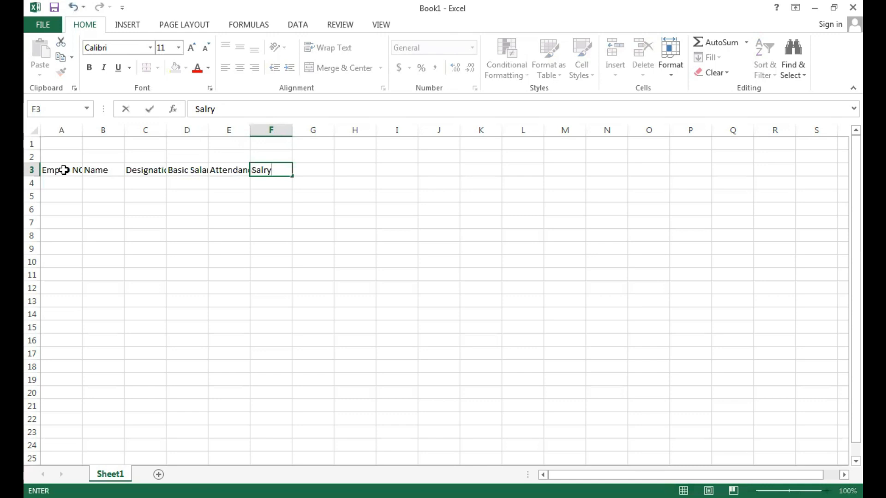
key(BackSpace)
key(BackSpace)
text(ary)
key(Tab)
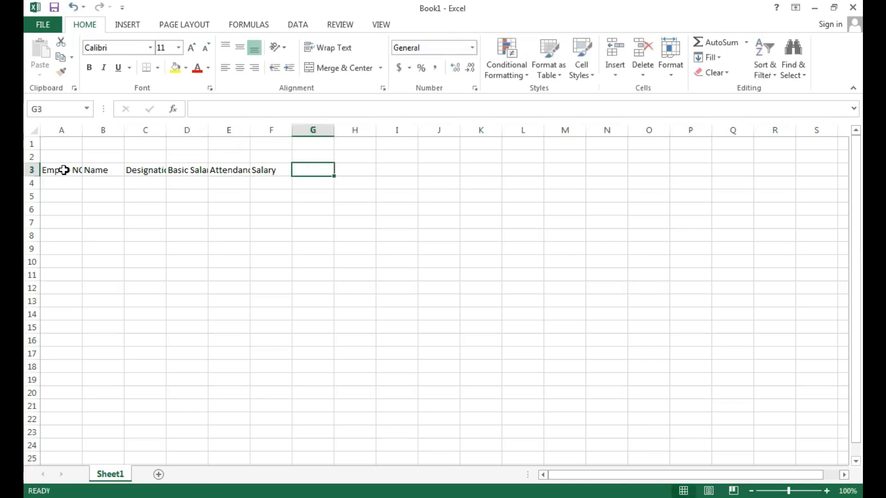
Step: Enter the allowance headers "HRA", "DA" and "convence" in cells G3 to I3
text(HRA)
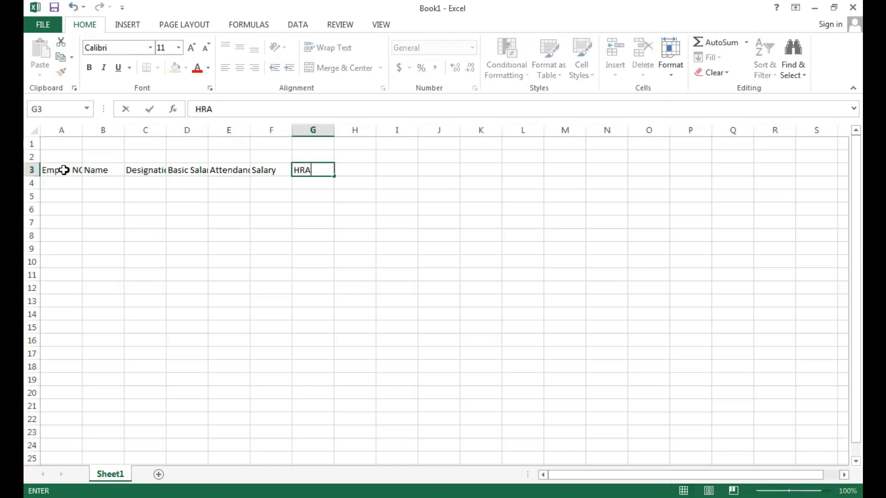
key(Tab)
text(DA)
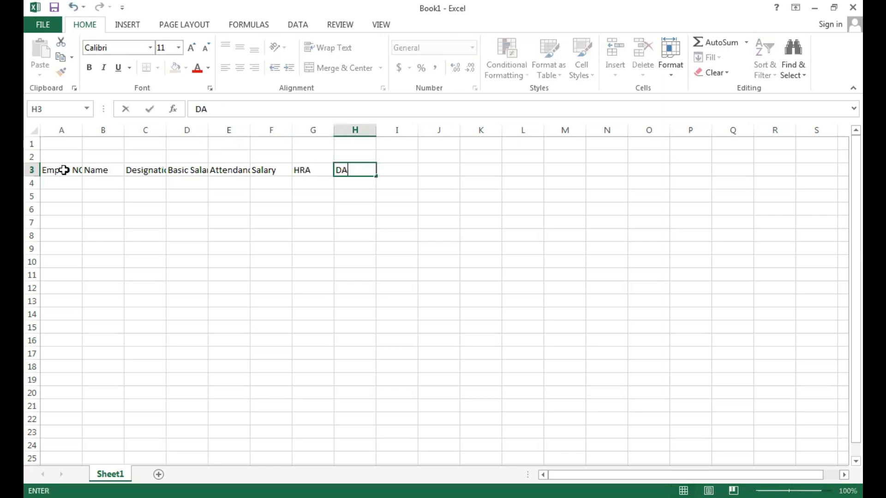
key(Tab)
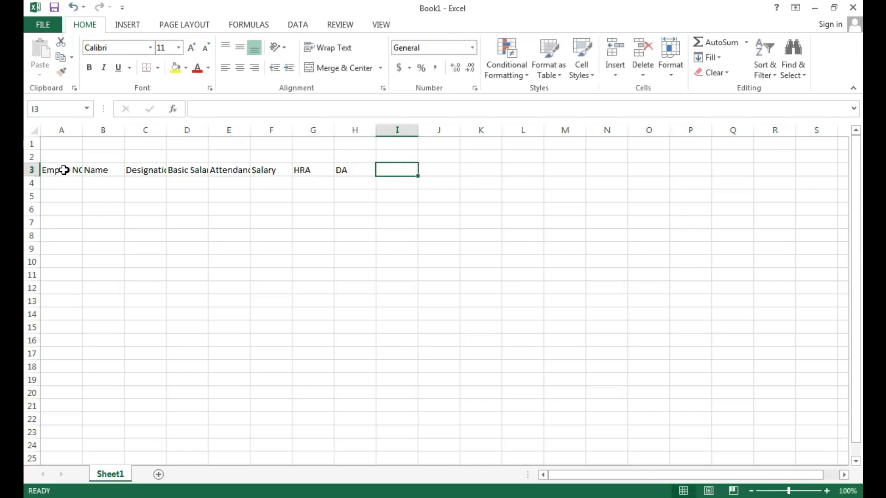
text(con)
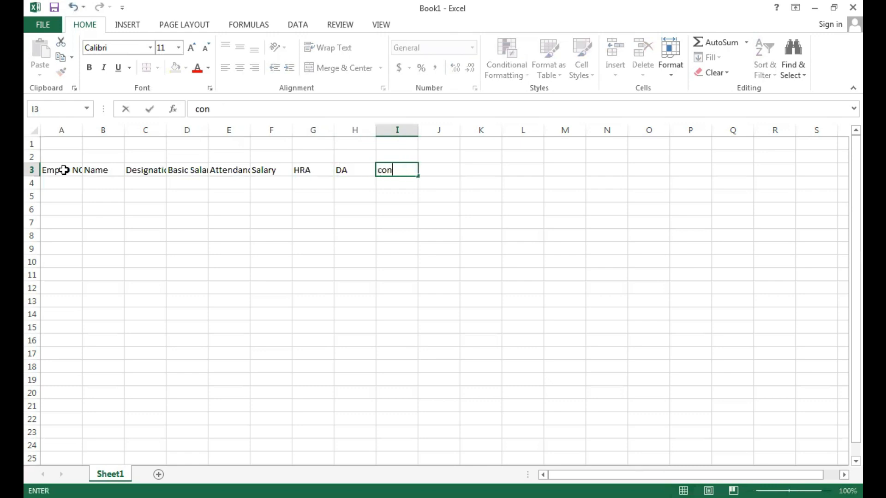
text(vence)
key(Tab)
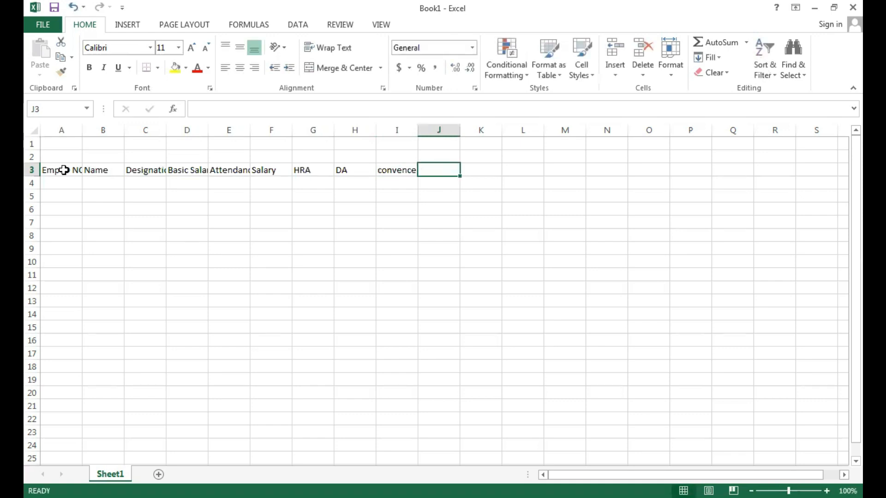
Step: Enter the headers "Overtime Hour" and "Overtime Salary" in cells J3 and K3
text(Overti)
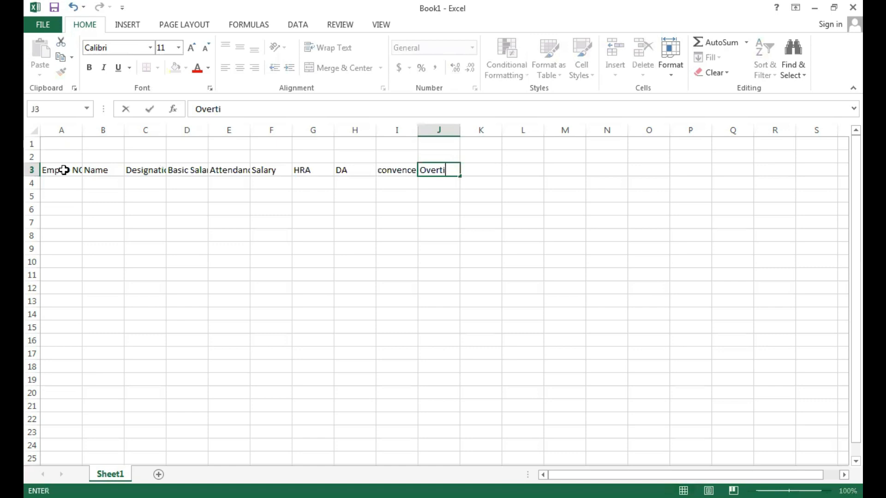
text(me Hour)
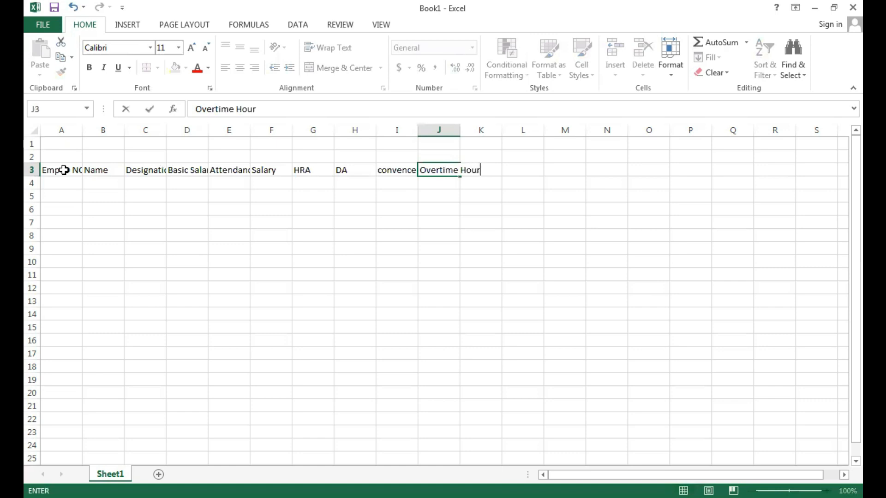
key(Tab)
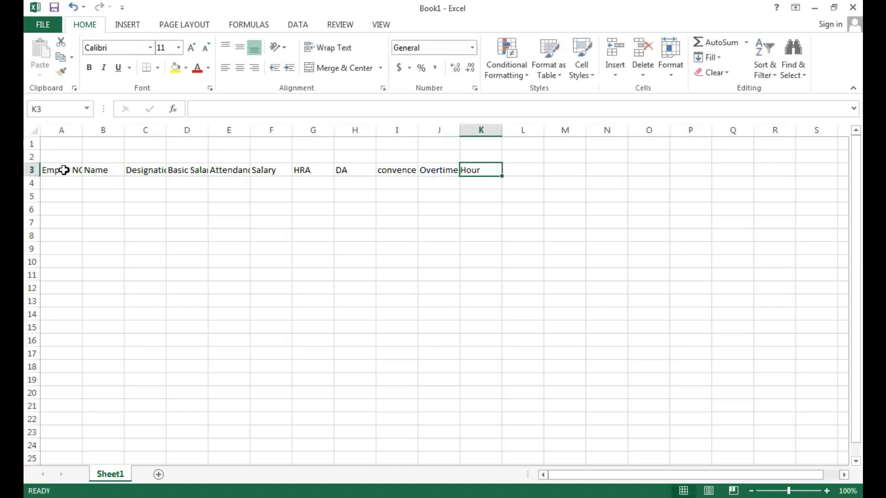
text(Overtime Salary)
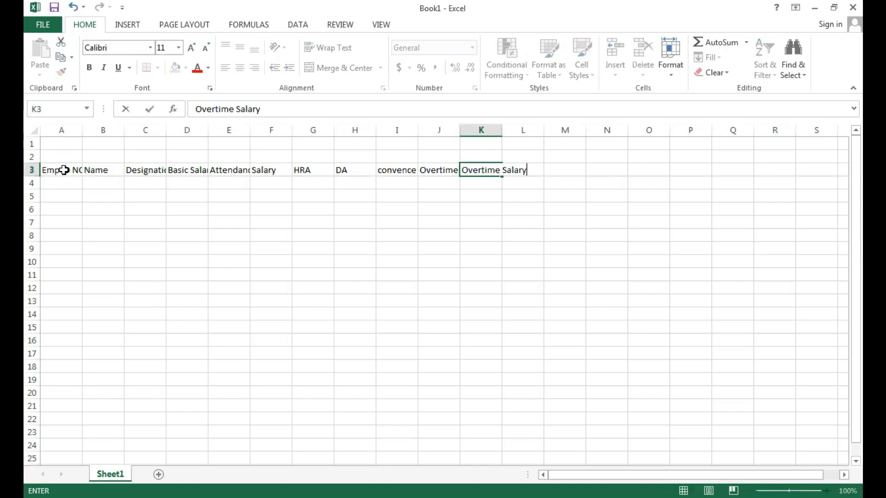
key(Tab)
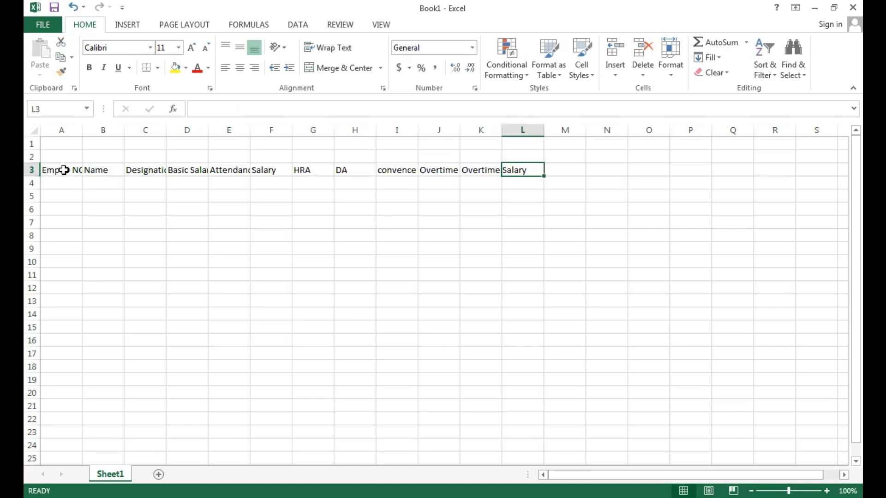
Step: Enter the headers "Gross Salary", "PF", "ESI" and "Inhand Salary" in cells L3 to O3
text(Gross Salary)
key(Tab)
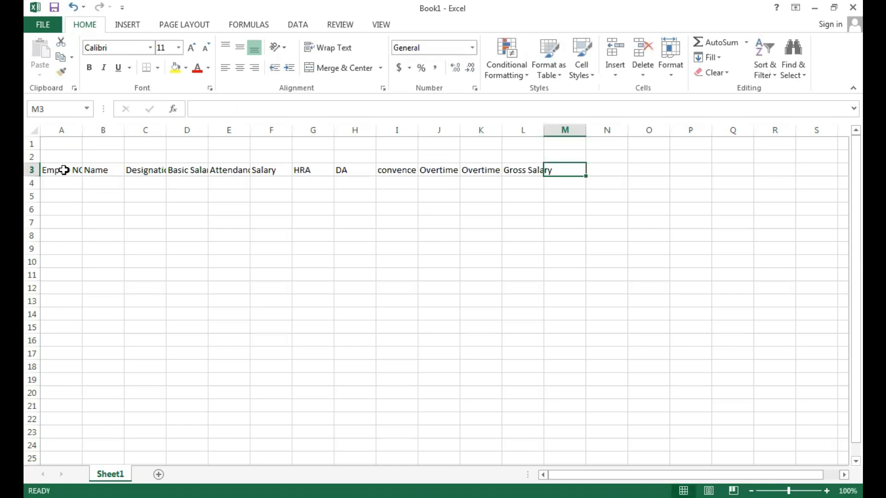
text(PF)
key(Tab)
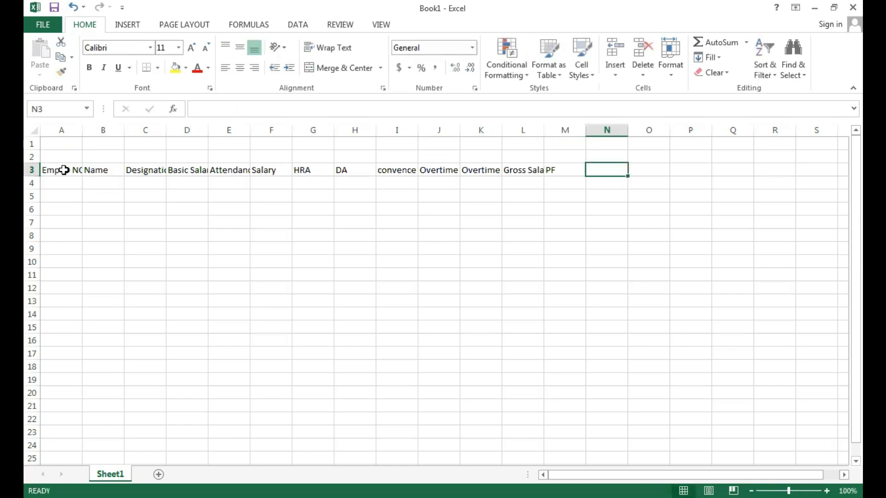
text(ESI)
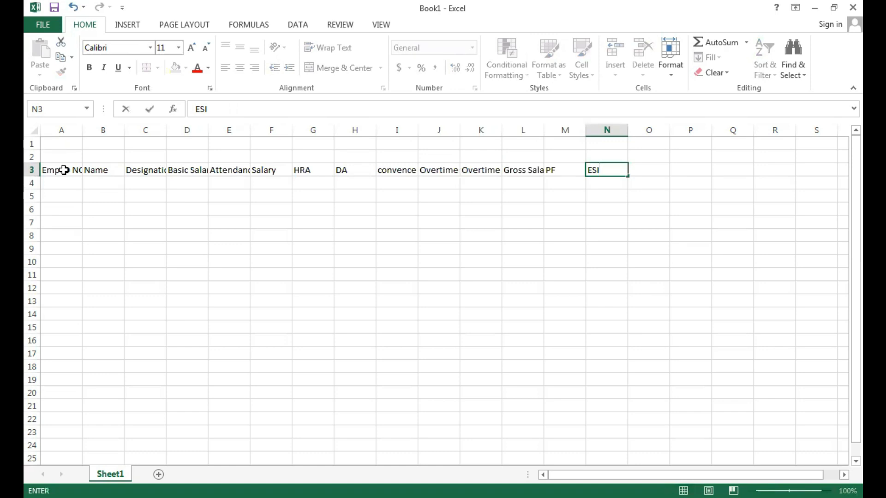
key(Tab)
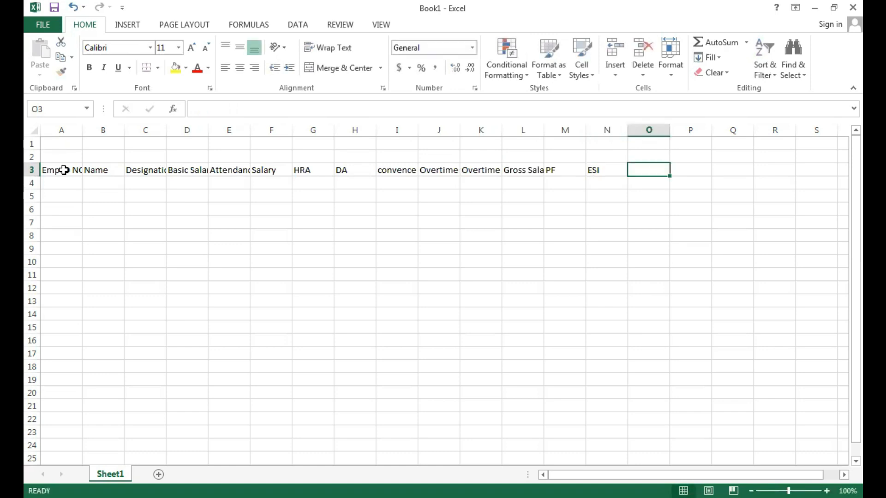
text(Inhand Salary)
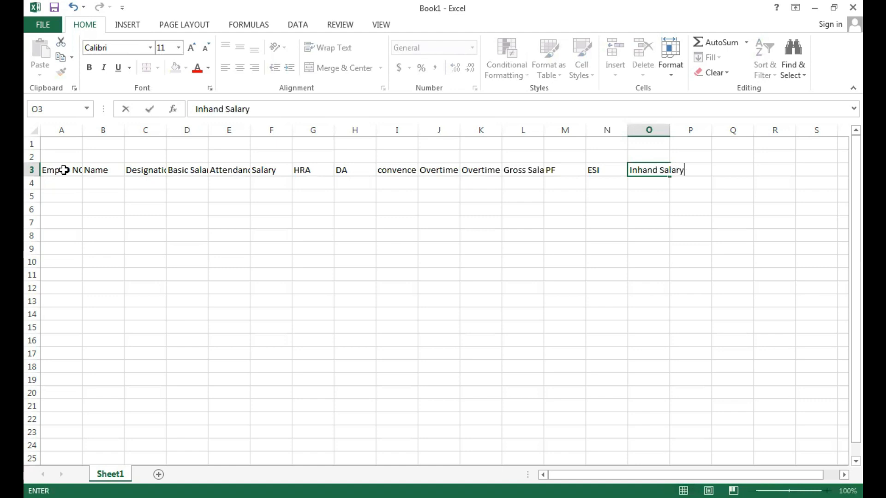
click(315, 290)
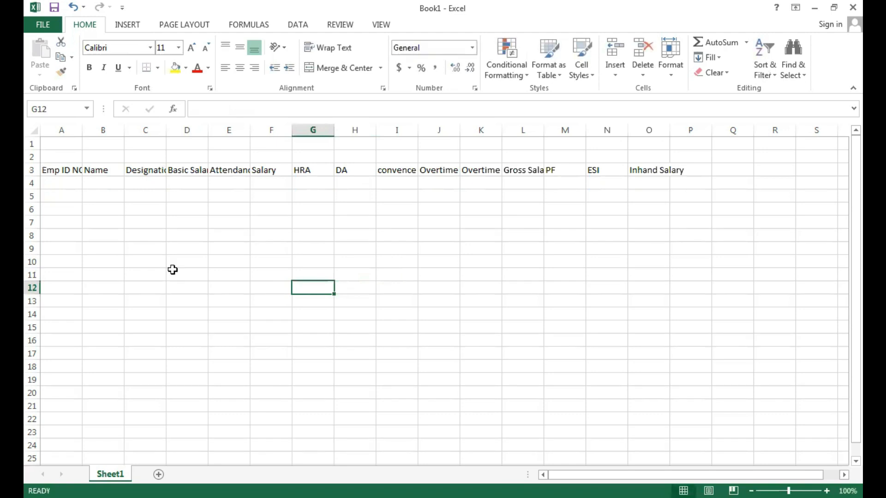
Step: Enter the titles "XYZ Ltd" in A1 and "Slary Sheet for the Month of October" in A2
click(60, 147)
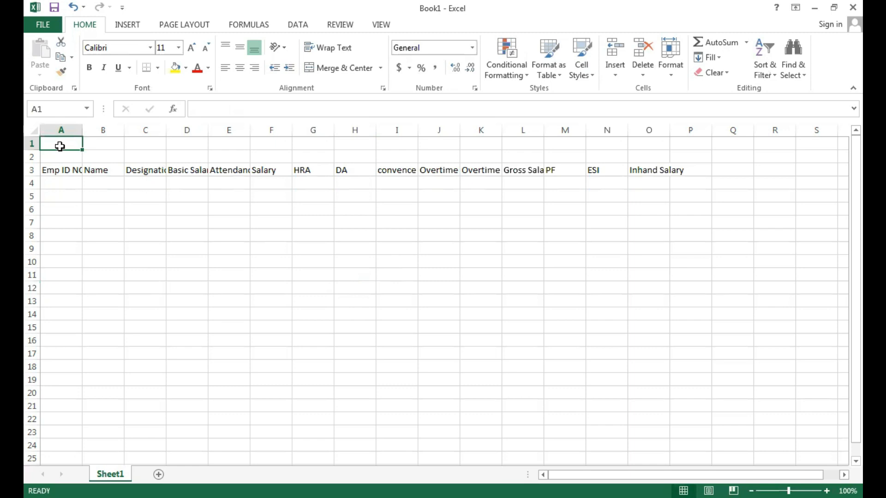
text(XYZ Ltd)
click(236, 233)
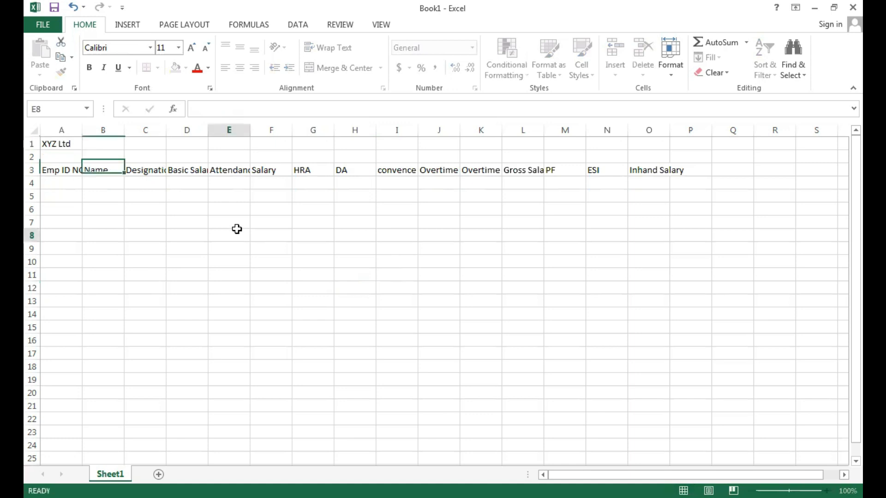
click(65, 159)
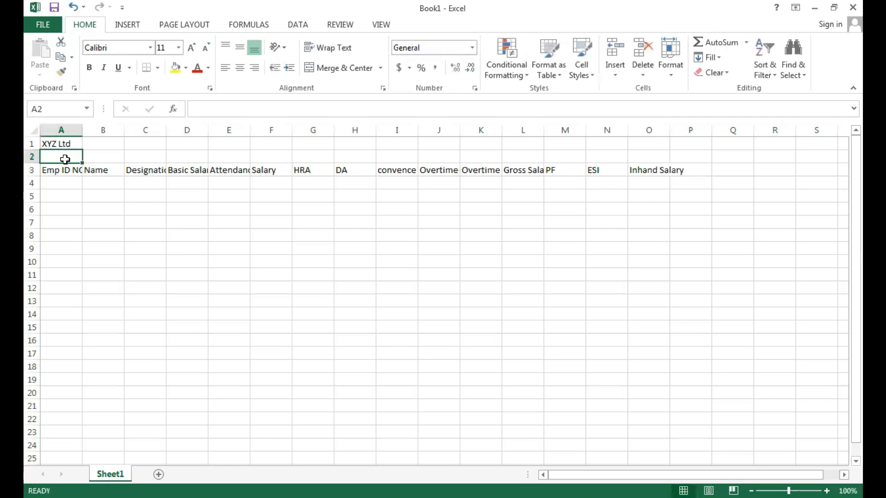
text(Slary Shee)
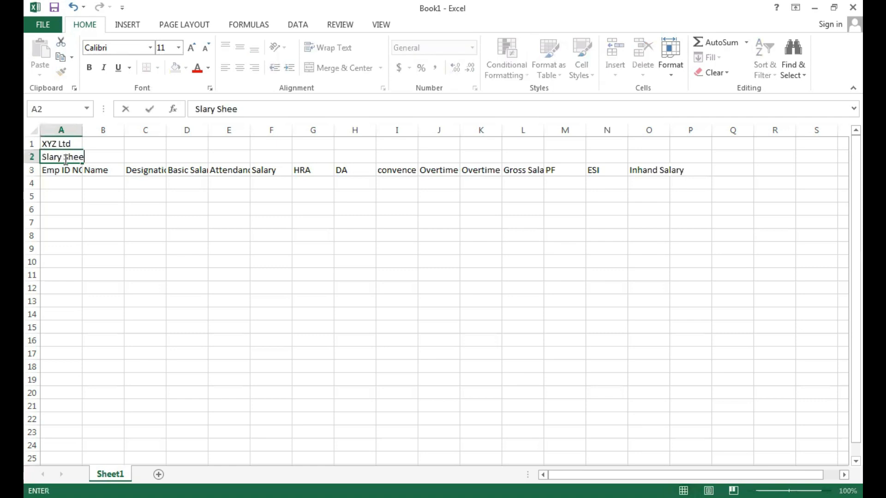
text(t for the Month of October)
click(224, 182)
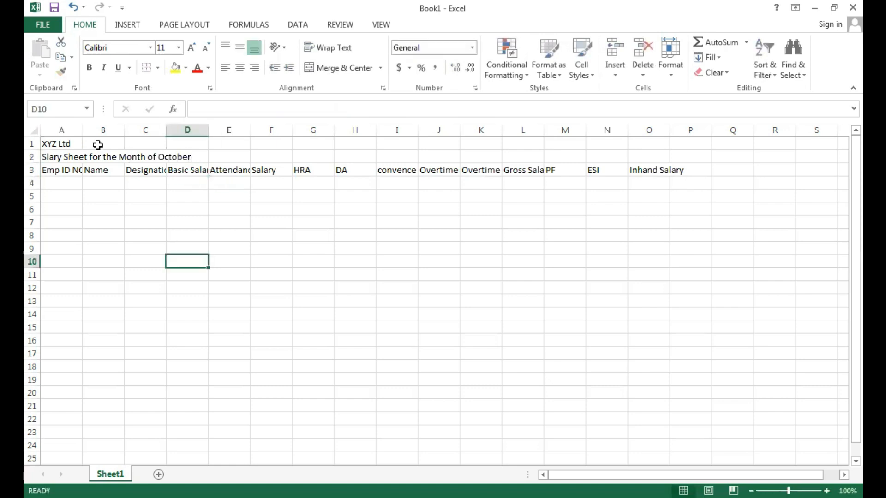
Step: Merge and center each of the two title rows separately across columns A to P
drag(60, 156, 680, 159)
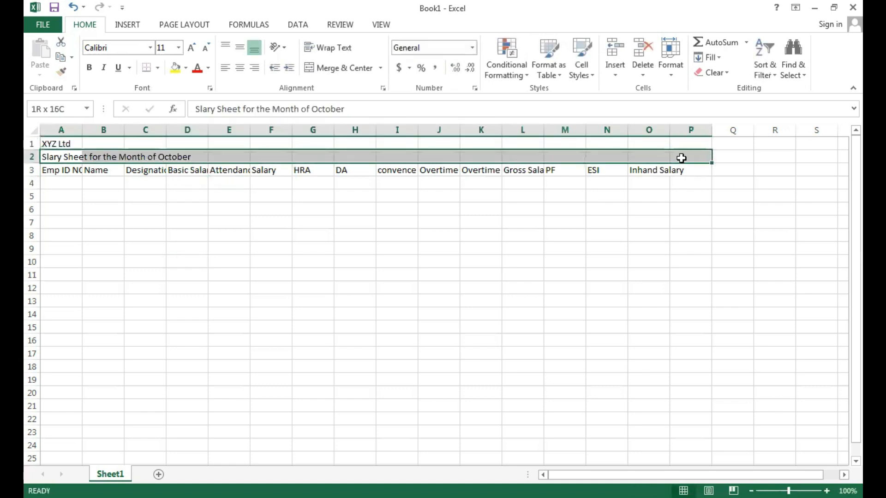
click(355, 70)
drag(64, 143, 681, 148)
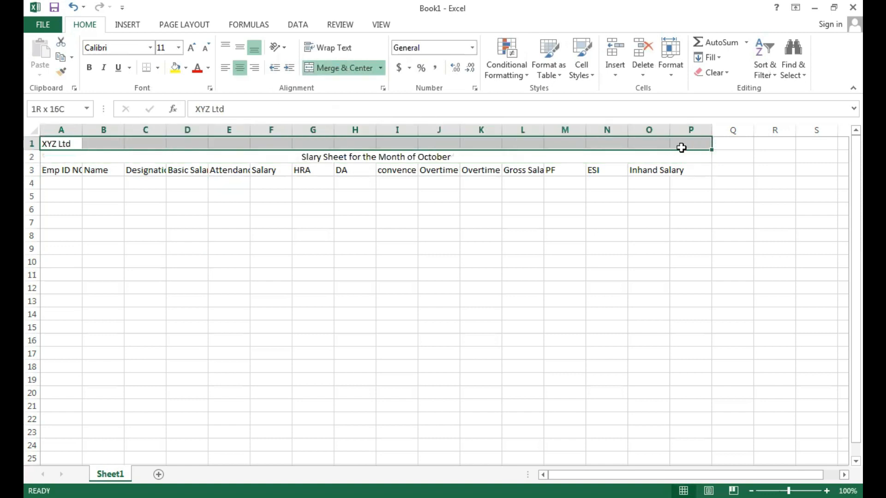
click(324, 73)
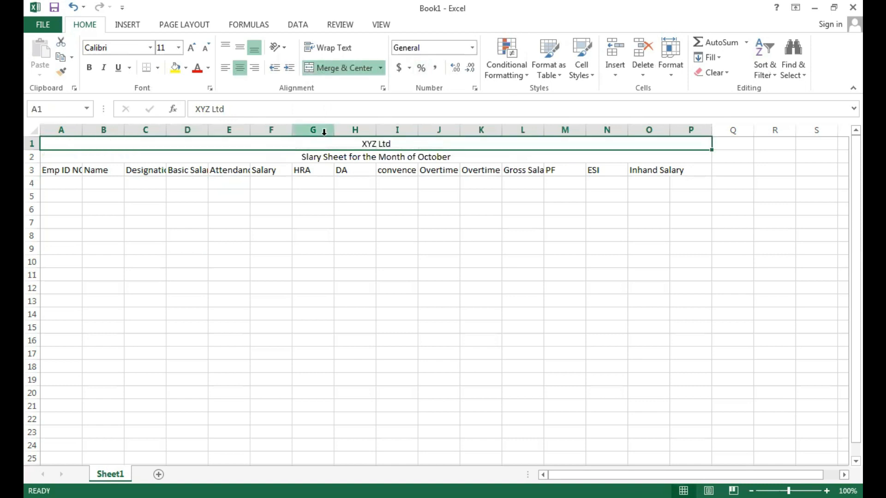
Step: Give both merged title rows a yellow fill and make their text bold
drag(310, 146, 311, 157)
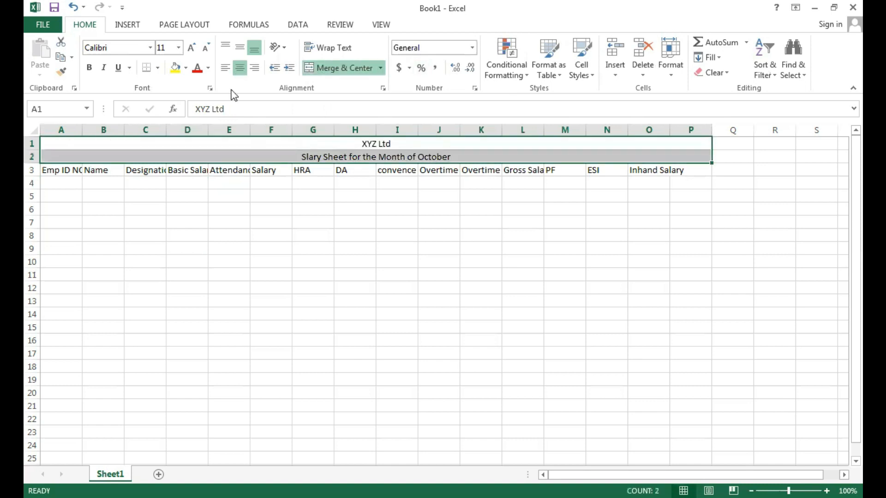
click(186, 67)
click(208, 170)
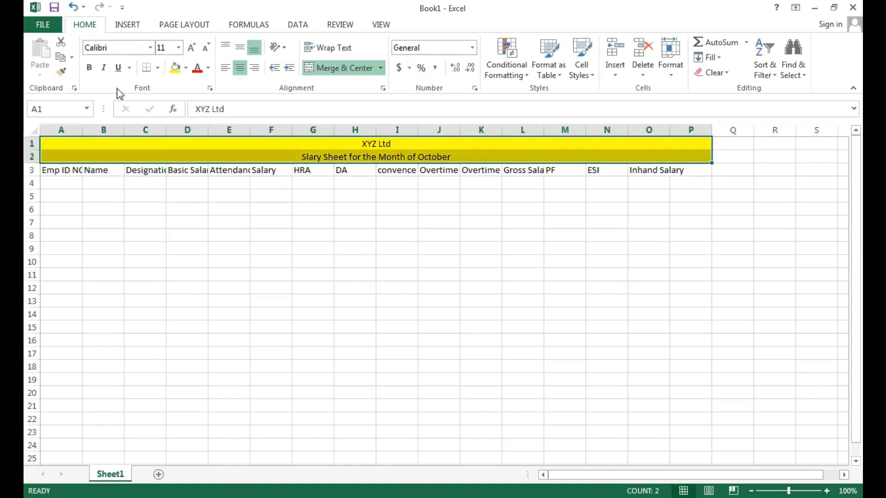
click(91, 70)
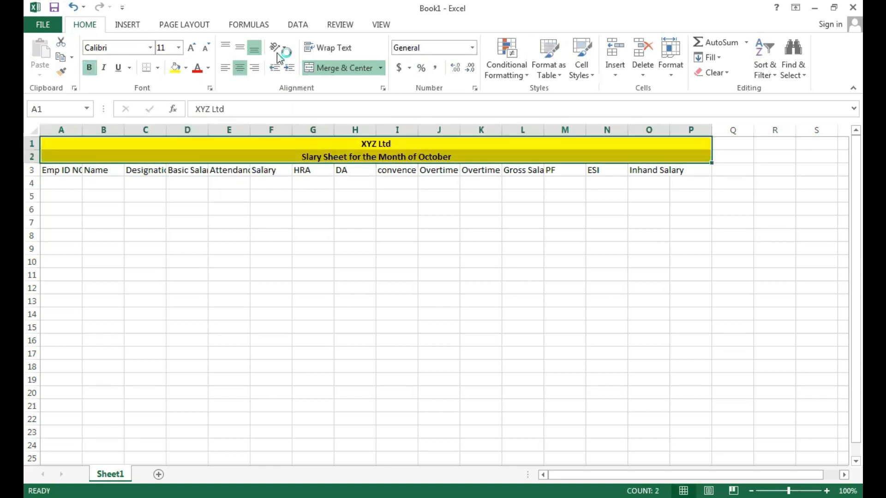
Step: Set both merged title rows to font size 24 and apply all borders to them
click(179, 48)
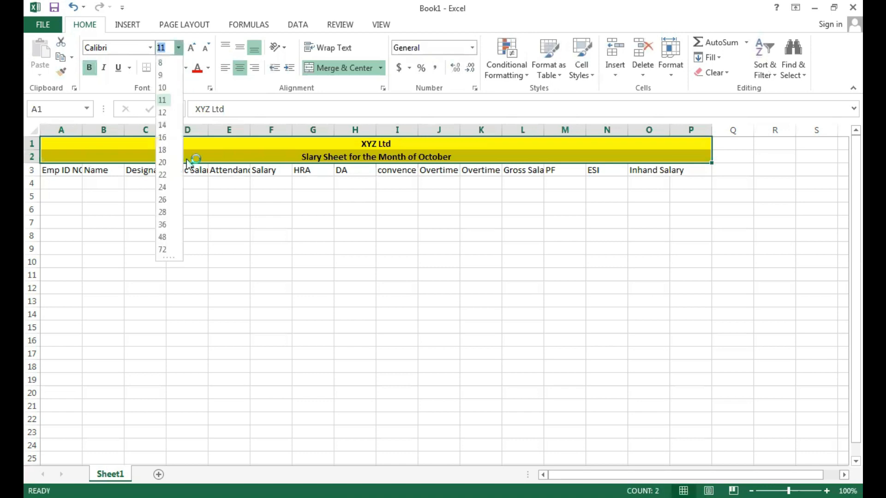
click(163, 188)
click(163, 188)
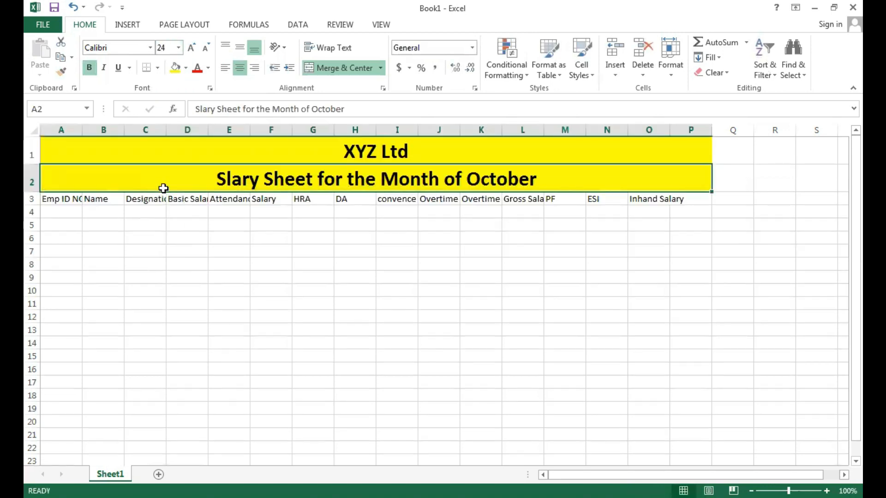
drag(223, 152, 217, 178)
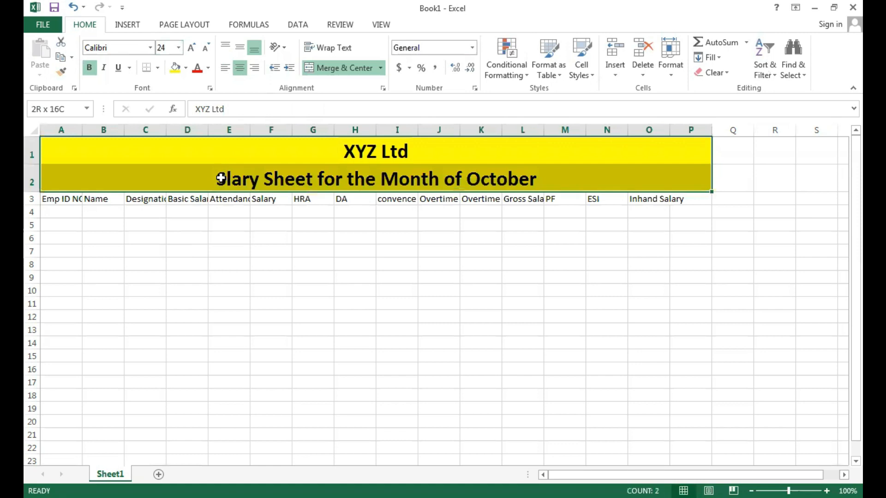
click(159, 70)
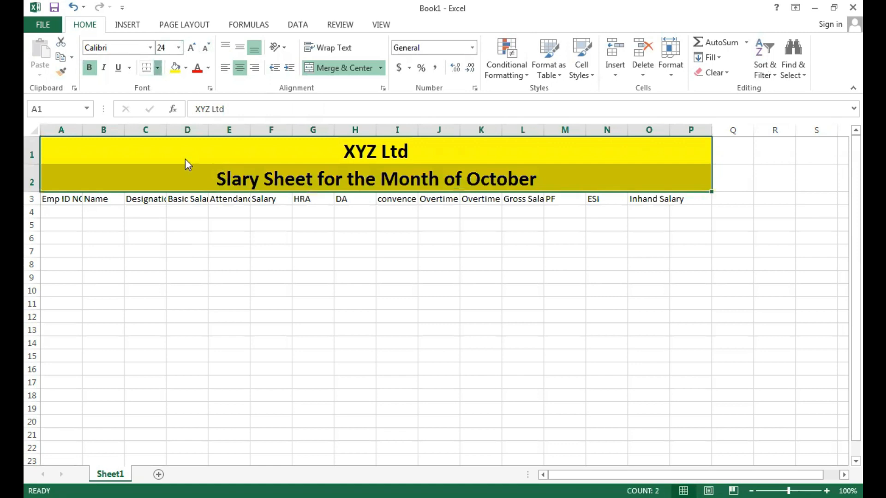
click(183, 185)
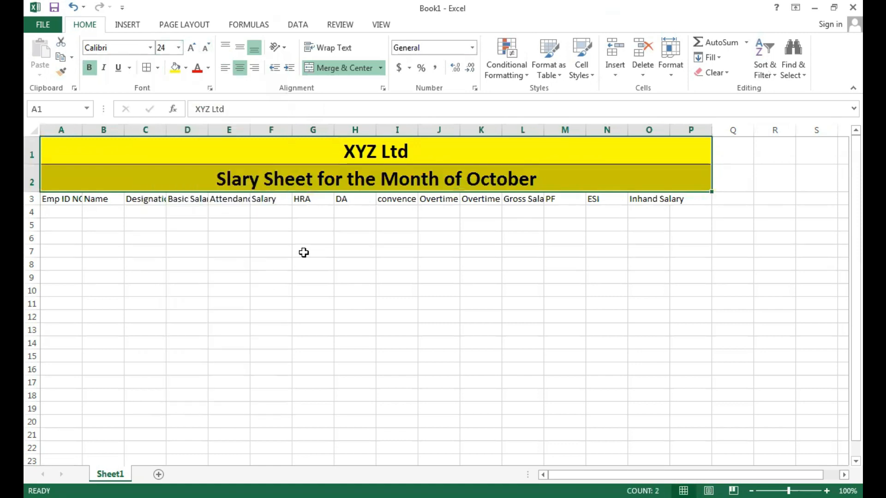
click(303, 251)
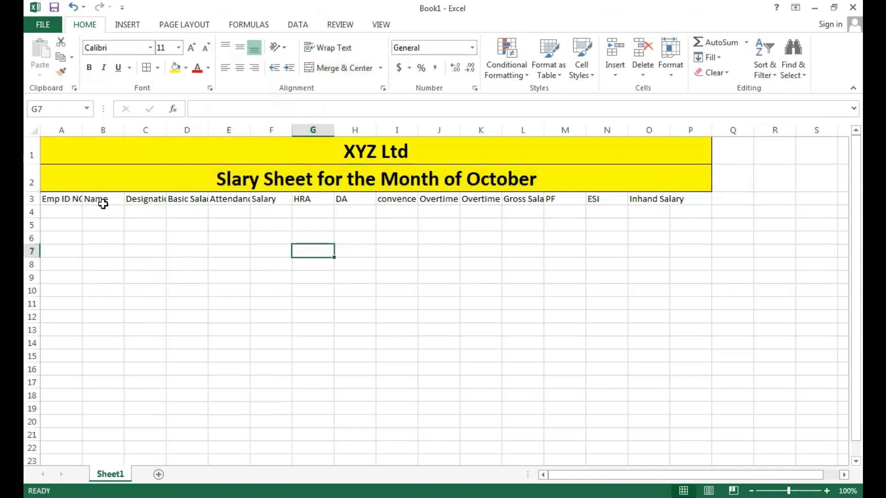
Step: Fit columns A, C, D, E and F to their header text and widen the Name column B to about twice its width
double_click(83, 134)
drag(130, 132, 195, 146)
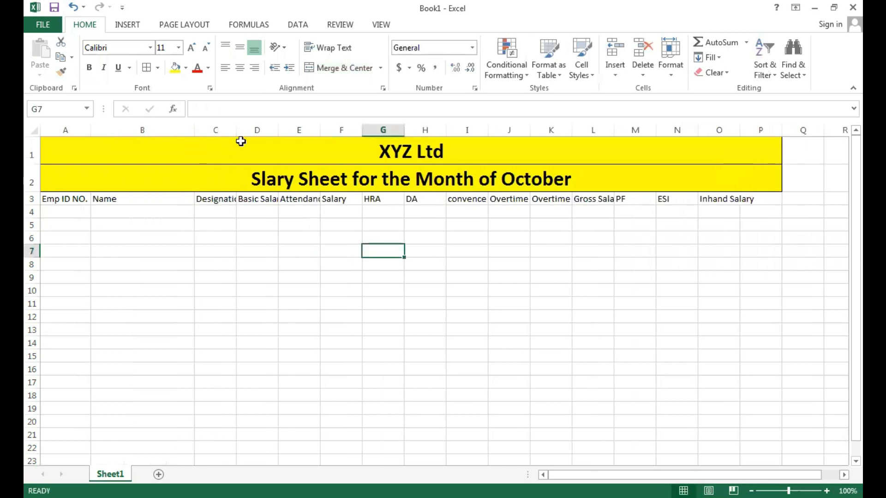
double_click(237, 130)
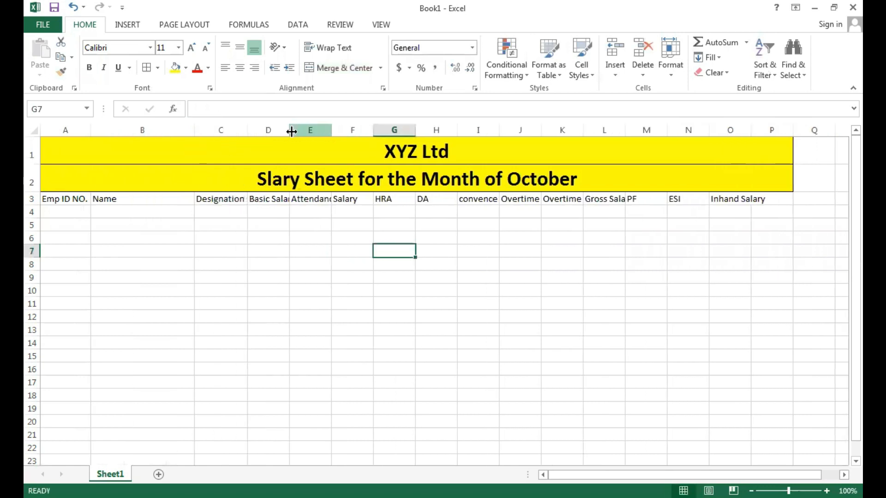
double_click(340, 132)
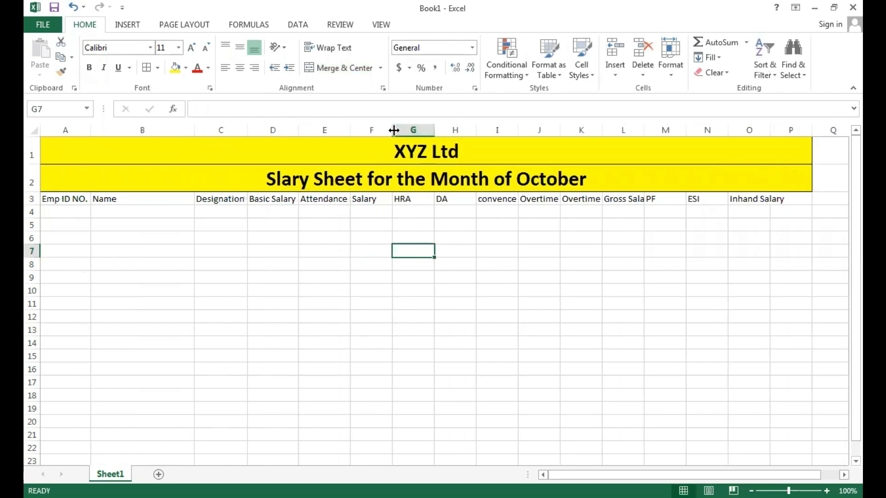
double_click(393, 131)
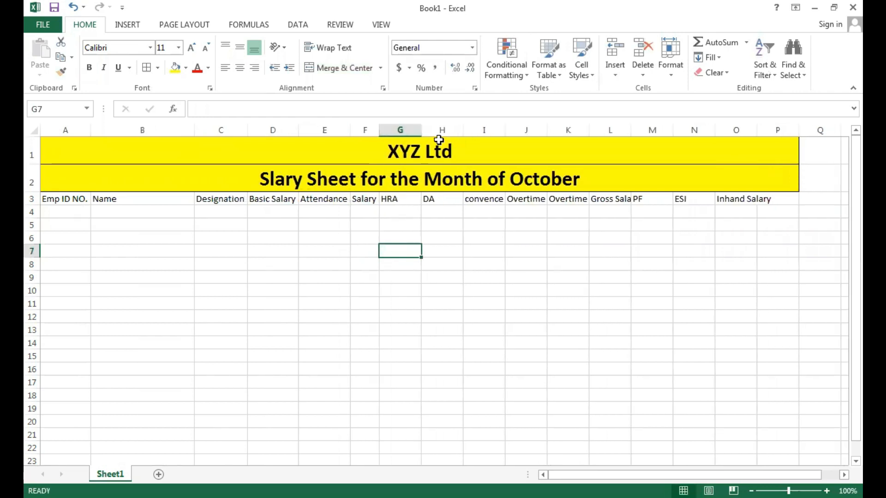
Step: Fit the Overtime Hour, Overtime Salary, Gross Salary and Inhand Salary columns to their header text
double_click(547, 132)
click(630, 131)
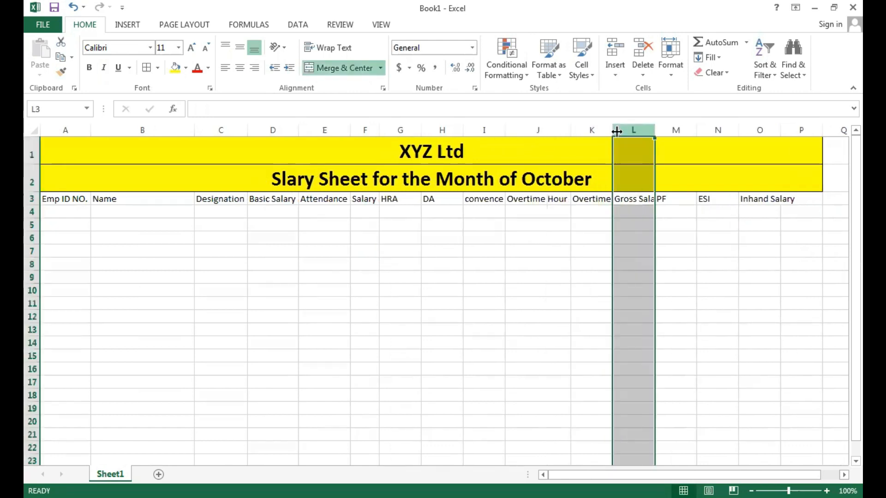
double_click(611, 132)
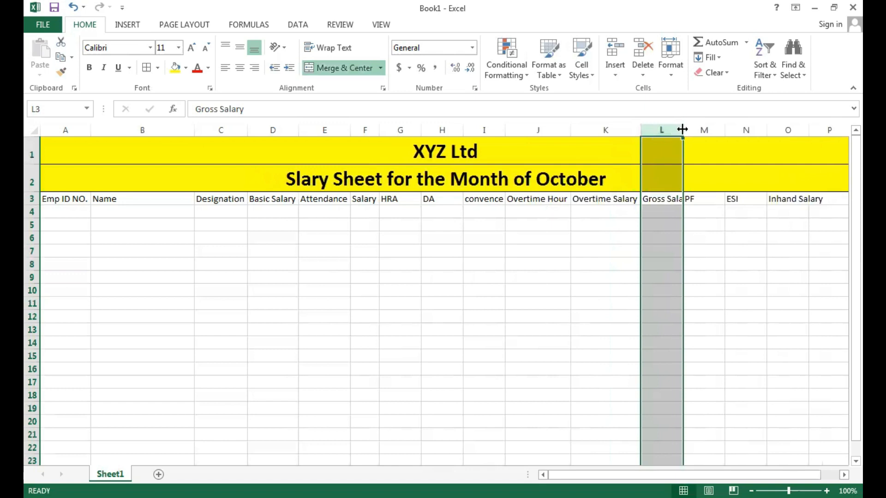
double_click(682, 126)
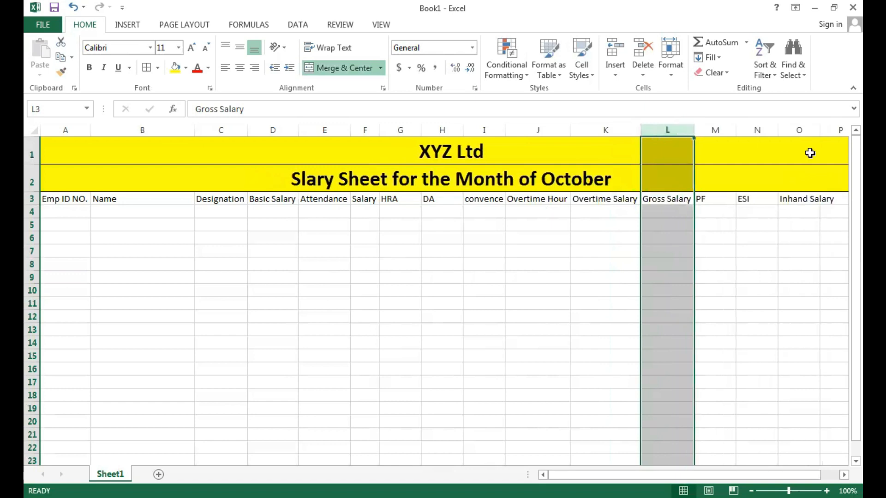
double_click(822, 133)
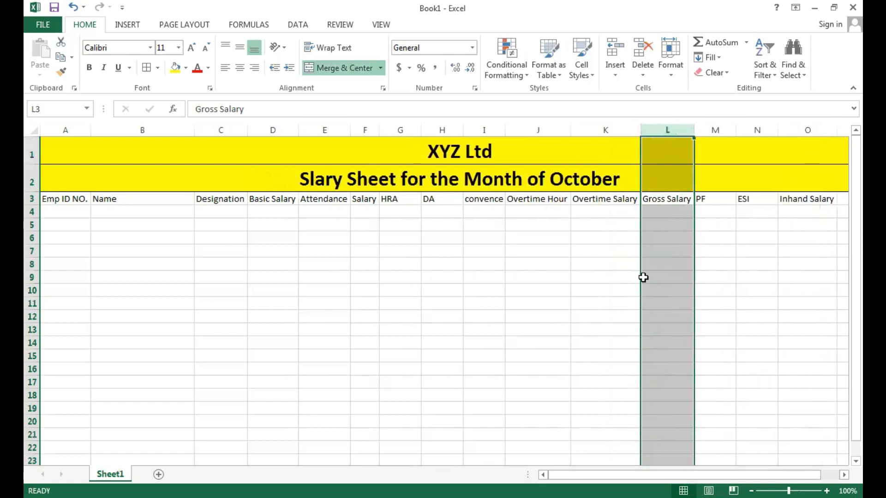
click(515, 275)
Step: Format the header cells A3 to O3 with a light blue fill, font size 20 and wrapped text
mouse_move(75, 198)
mouse_down()
mouse_move(271, 184)
mouse_move(549, 200)
mouse_move(805, 197)
mouse_move(809, 205)
mouse_up()
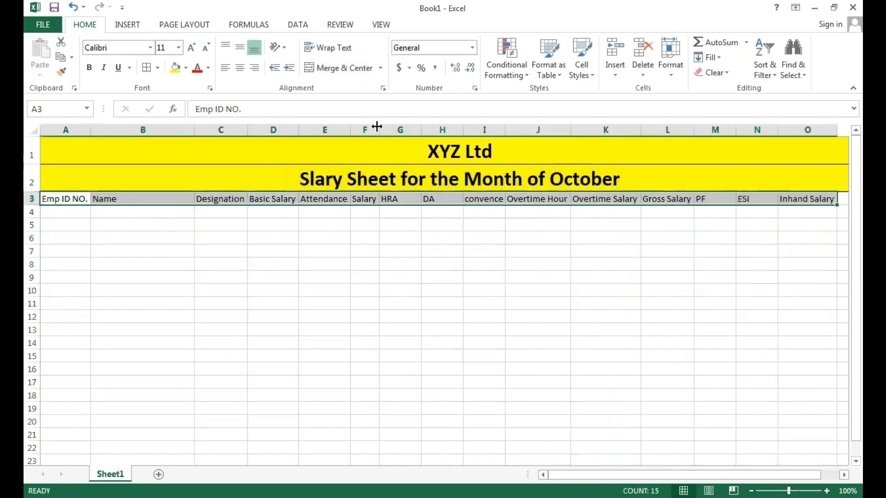
click(186, 69)
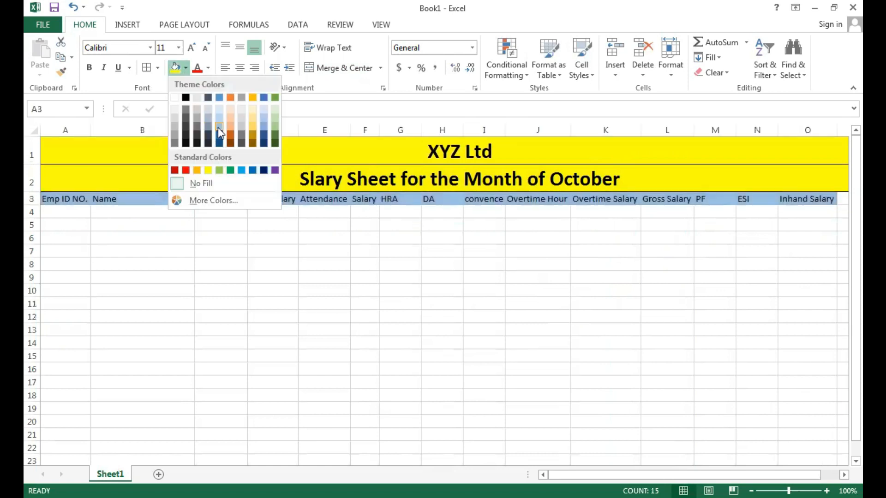
click(218, 126)
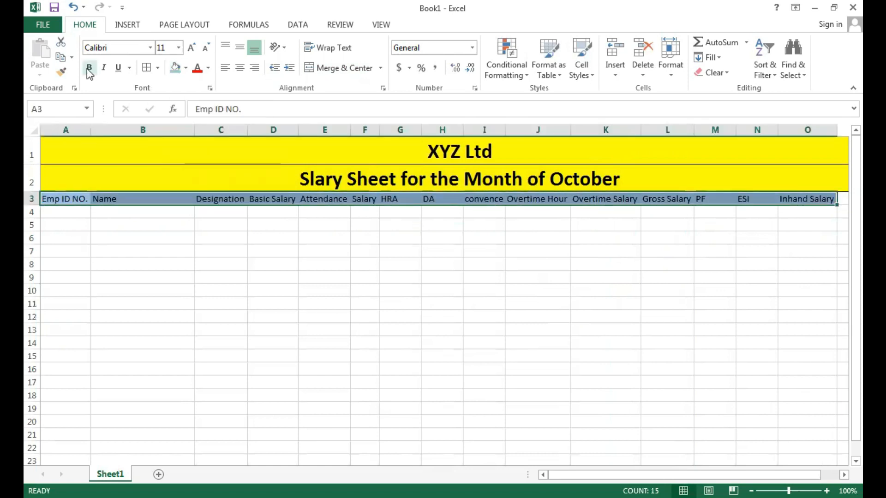
click(178, 48)
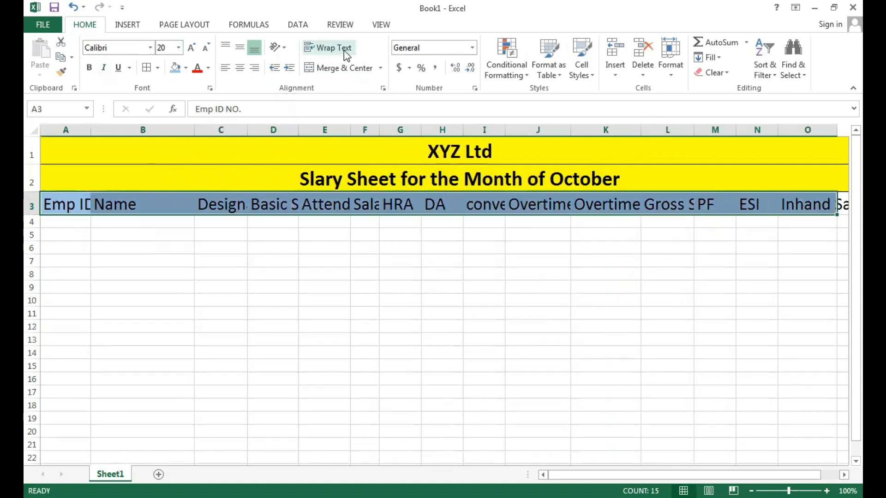
click(345, 50)
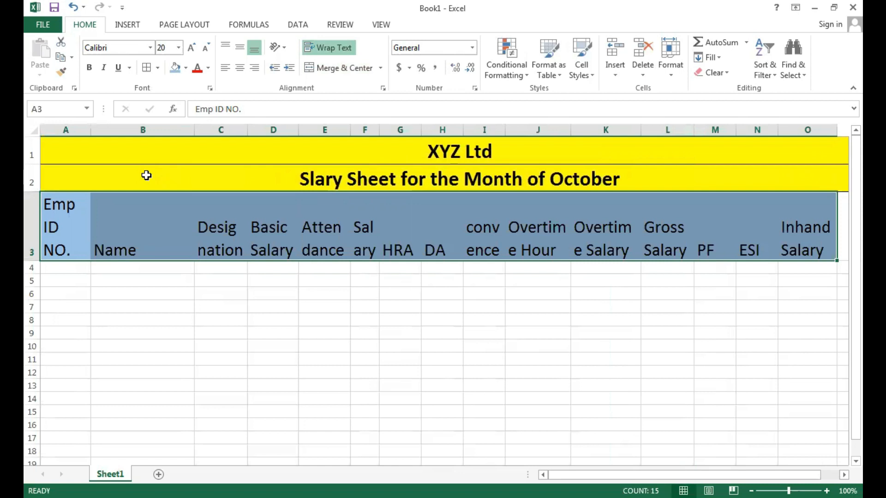
Step: Apply all borders to rows 1 to 15 across columns A to P and align their contents vertically to the middle
drag(145, 153, 181, 419)
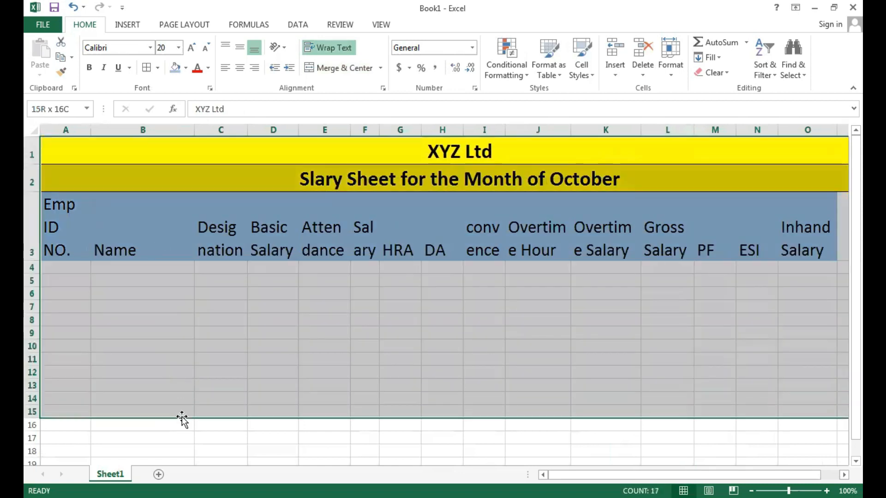
click(146, 68)
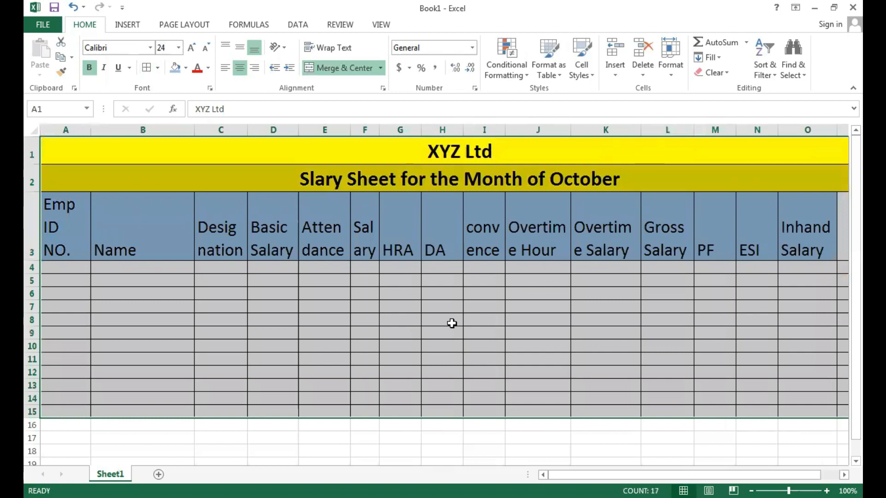
click(239, 47)
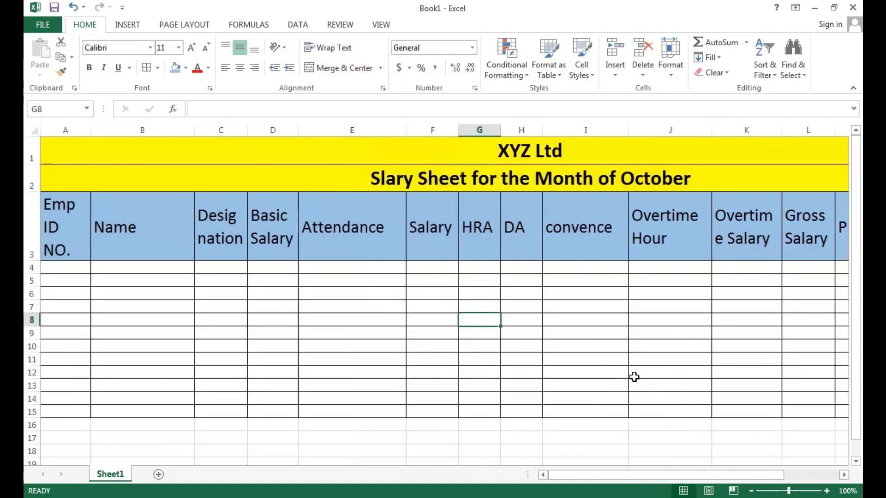
Step: Enter the first two employee ID numbers in A4 and A5, descending by one, and extend the series down to A15
click(72, 268)
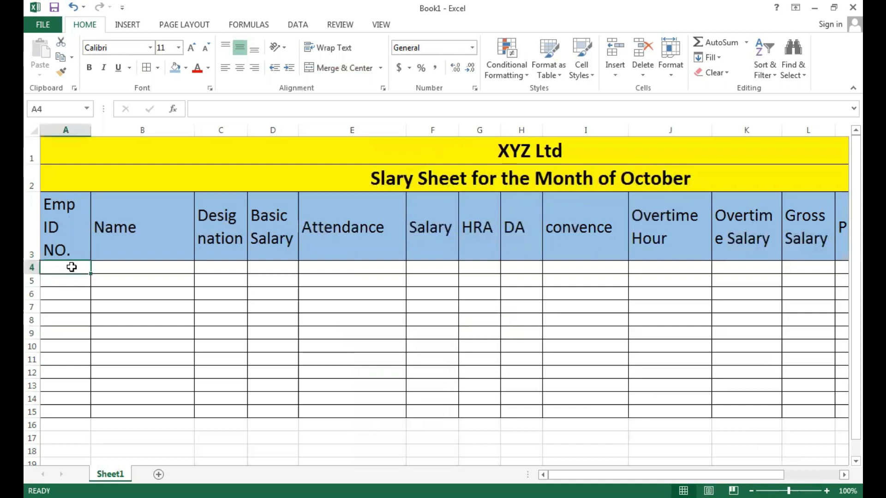
text(1012)
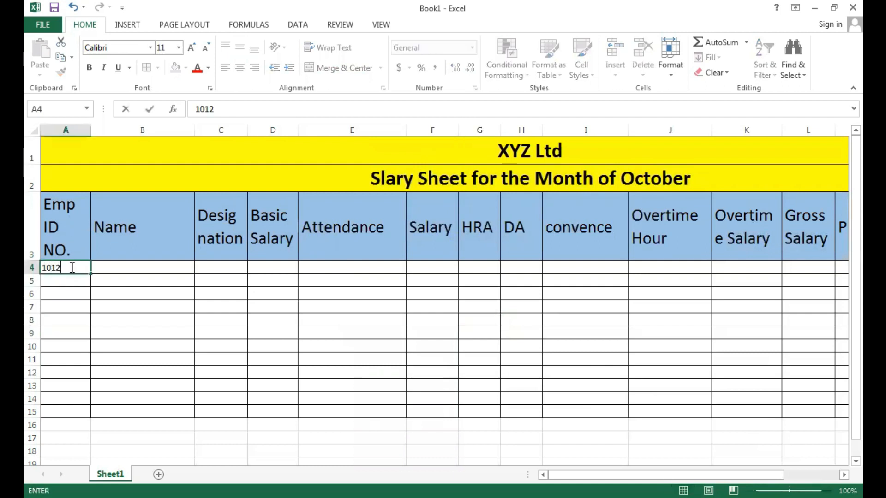
key(Return)
text(1)
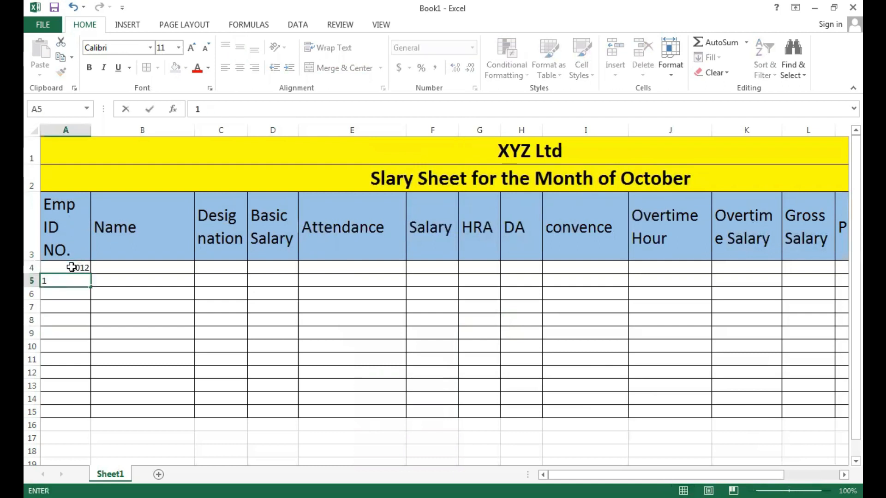
text(011)
drag(71, 268, 94, 412)
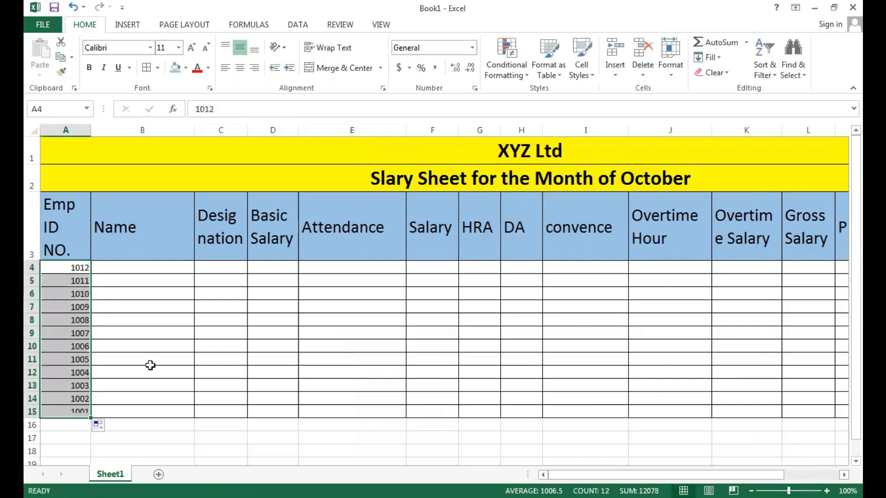
Step: Enter the first three employees' names in cells B4 to B6
click(153, 265)
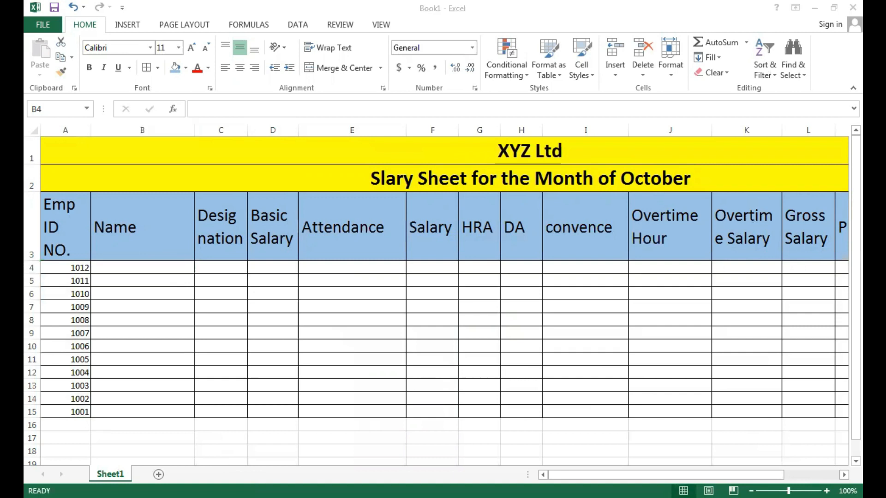
click(149, 270)
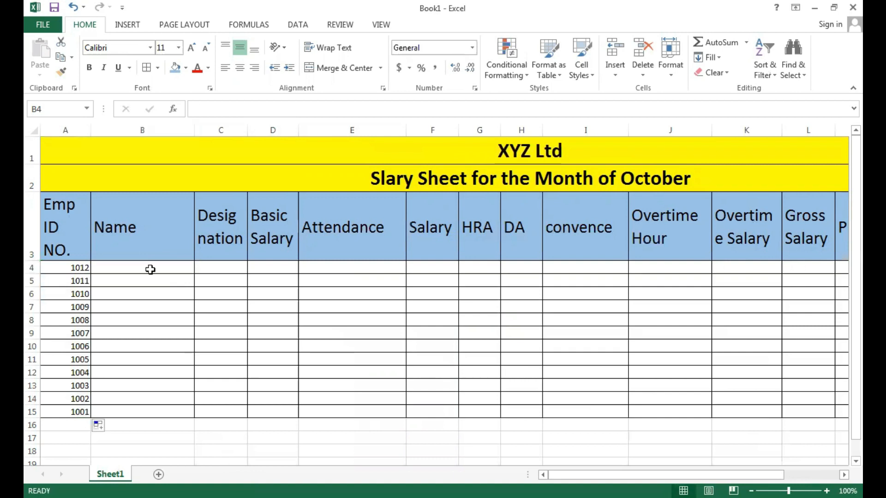
text(Sa)
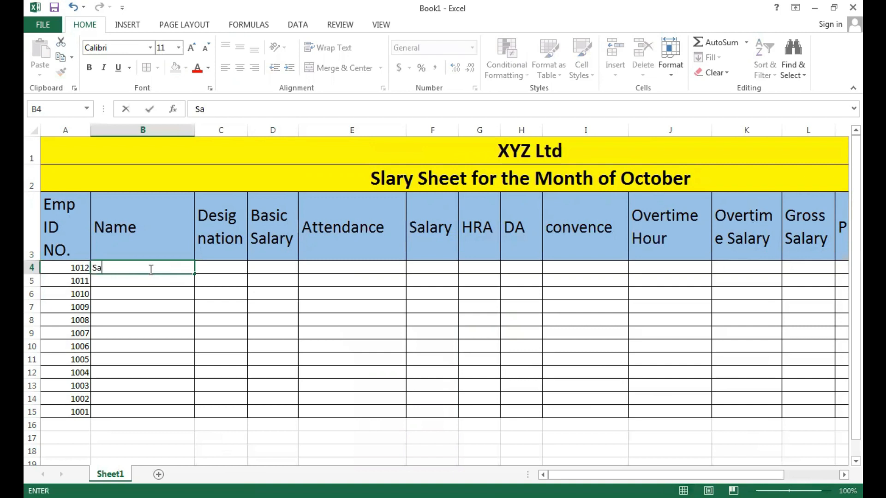
text(gar)
key(Return)
text(Suresh)
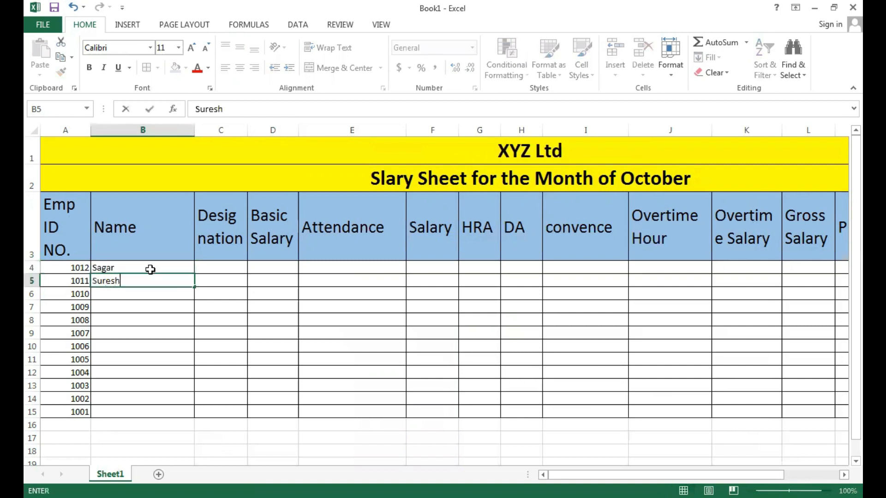
key(Return)
text(Firo)
key(Return)
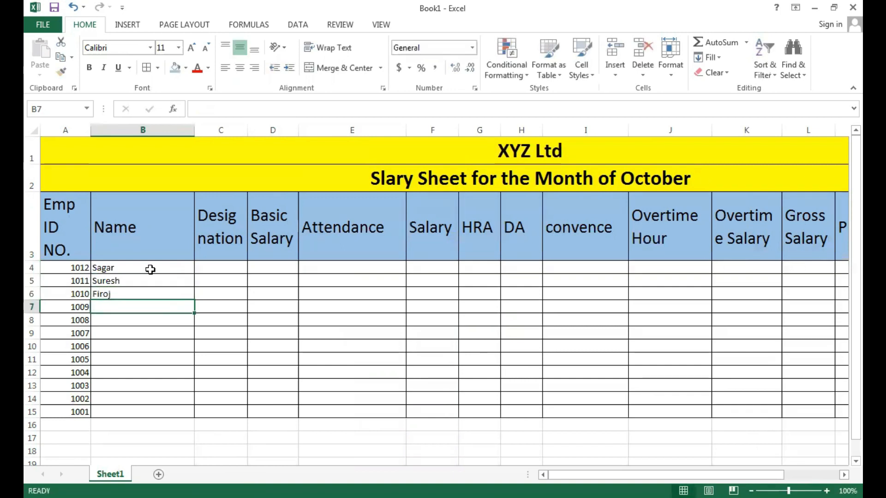
Step: Enter the remaining employees' names in the Name column, cells B7 to B15
text(Xa)
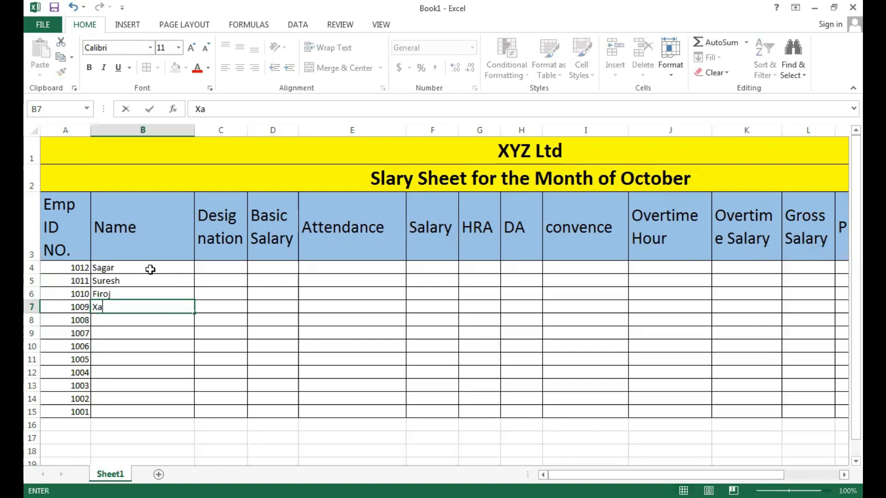
text(virew)
key(Return)
text(Dinesh)
key(Return)
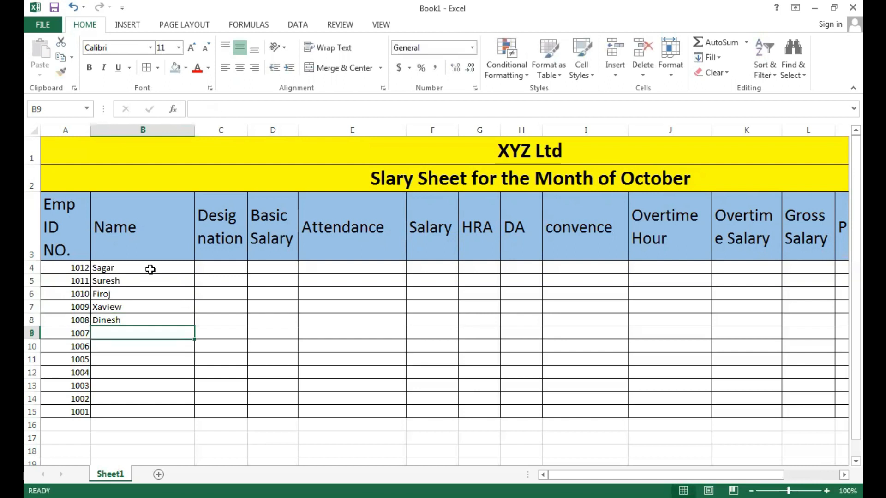
text(Ganga)
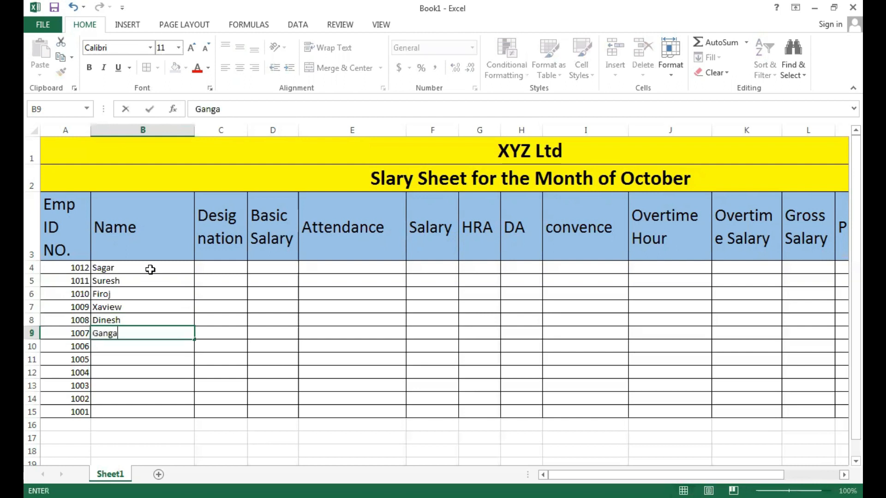
key(Tab)
click(150, 269)
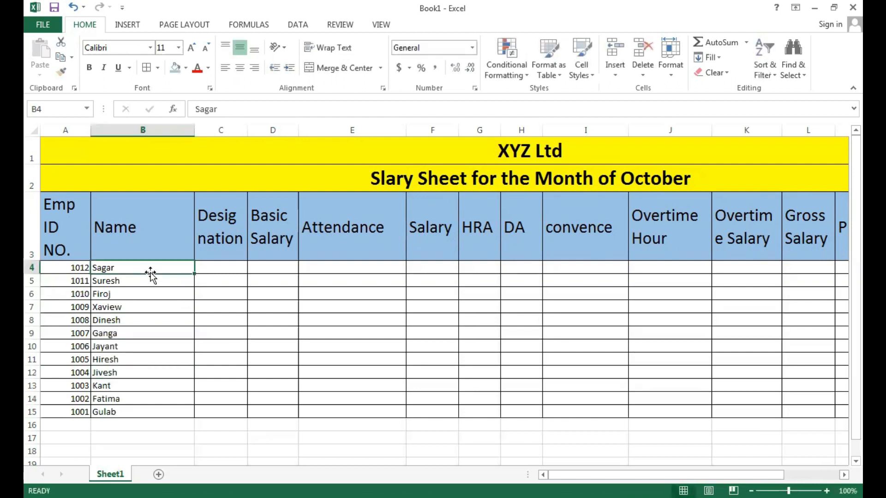
Step: Enter the designations Asst manager, Manager, Manager and Sales man in cells C4 to C7
key(Tab)
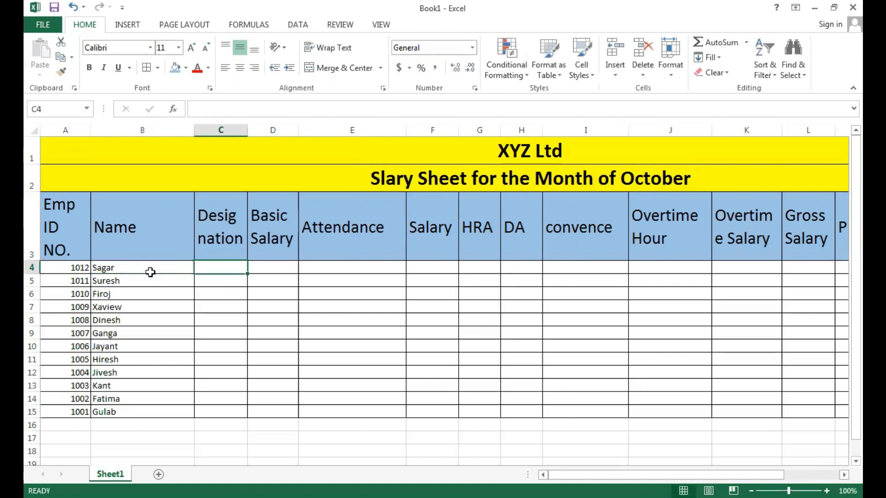
text(Asst manager)
key(Return)
text(Manager)
key(Return)
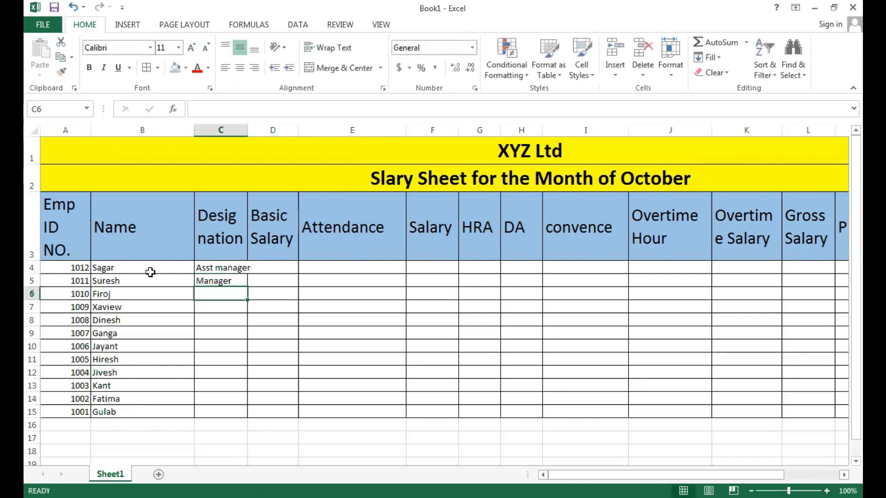
text(Manager)
key(Return)
text(Sales man)
key(Return)
Step: Enter the designations Asst manager, Manager, Asst manager and Manager in cells C8 to C11
text(Asst manager)
key(Return)
text(Ma)
key(Return)
text(Asst manager)
key(Return)
text(Manager)
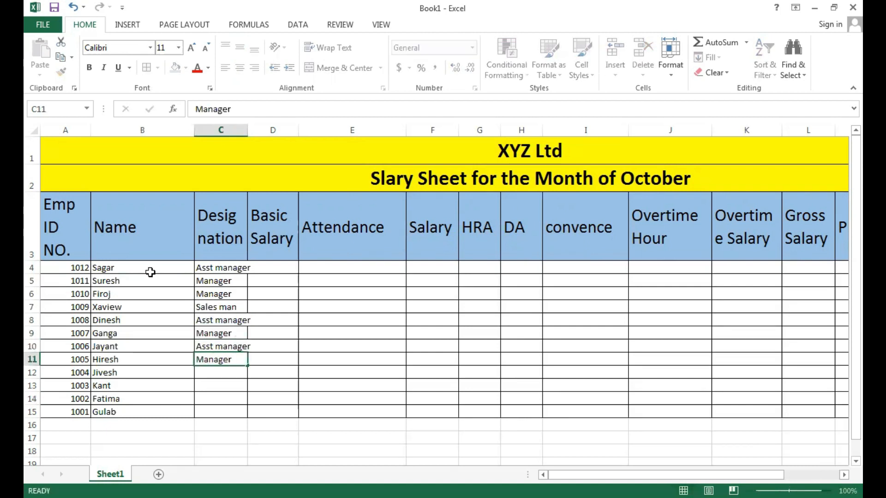
key(Return)
Step: Enter Asst manager, Manager, Sales man and Sales man in C12 to C15, and auto-fit column C's width to its contents
text(Asst manager)
key(Return)
text(Manager)
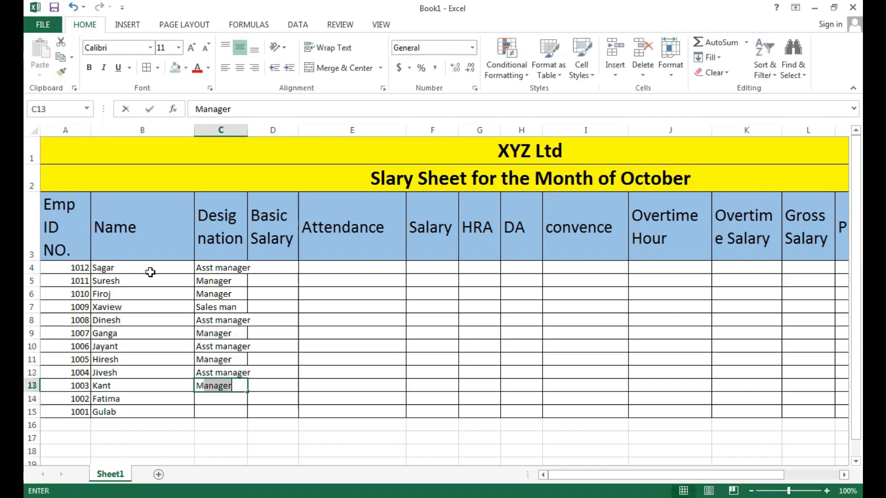
key(Return)
text(Sales man)
key(Return)
text(Sales man)
key(ctrl+Return)
key(Return)
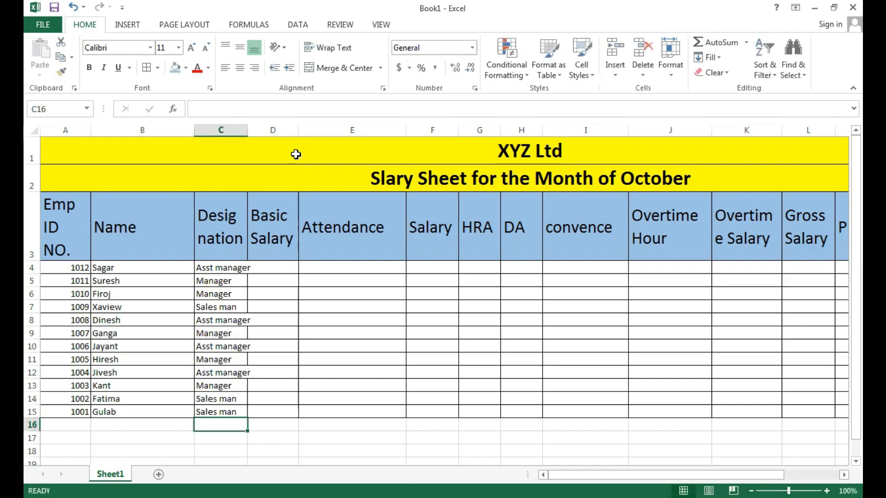
double_click(248, 125)
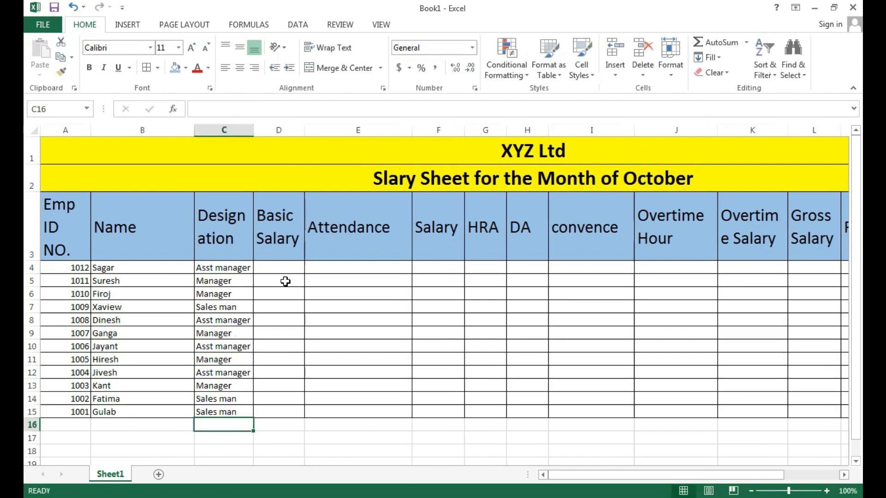
Step: Enter the basic salaries 50000, 40000, 40000 and 30000 in cells D4 to D7
click(281, 267)
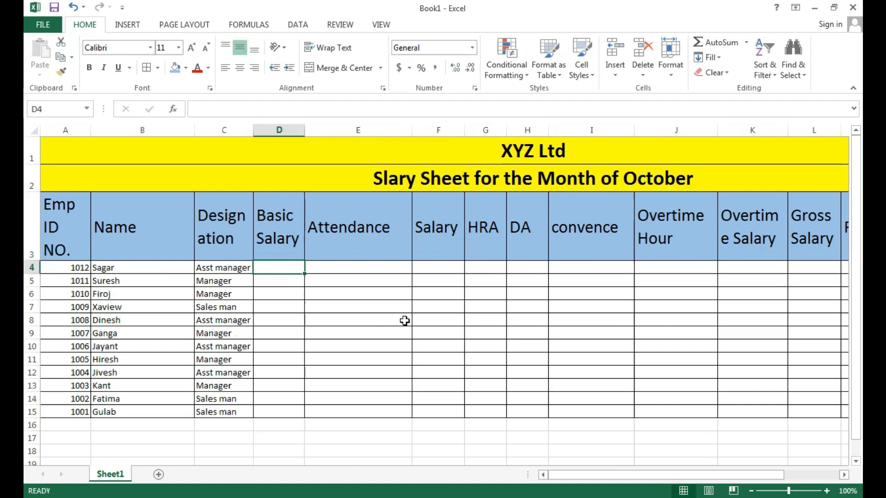
text(50000)
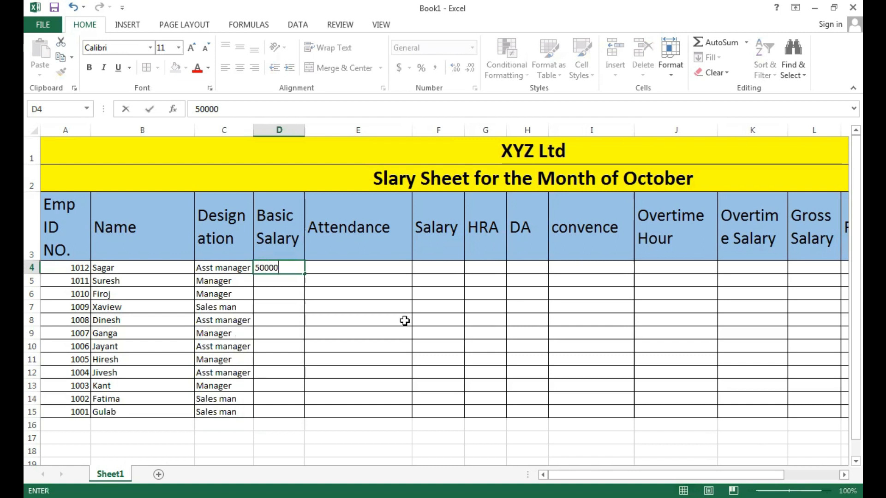
key(Return)
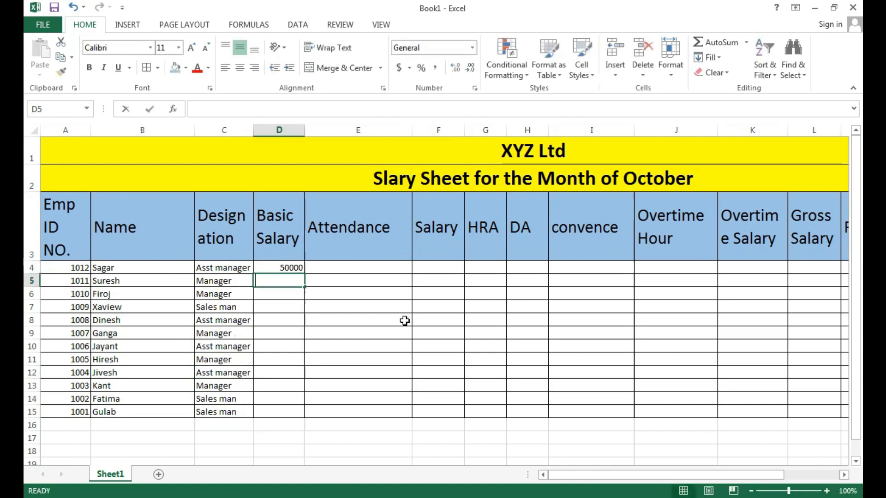
text(40000)
key(Return)
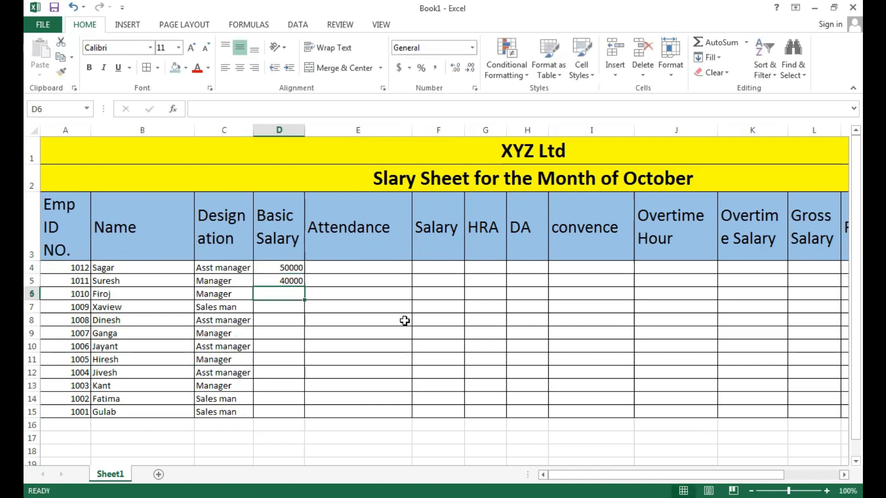
text(40000)
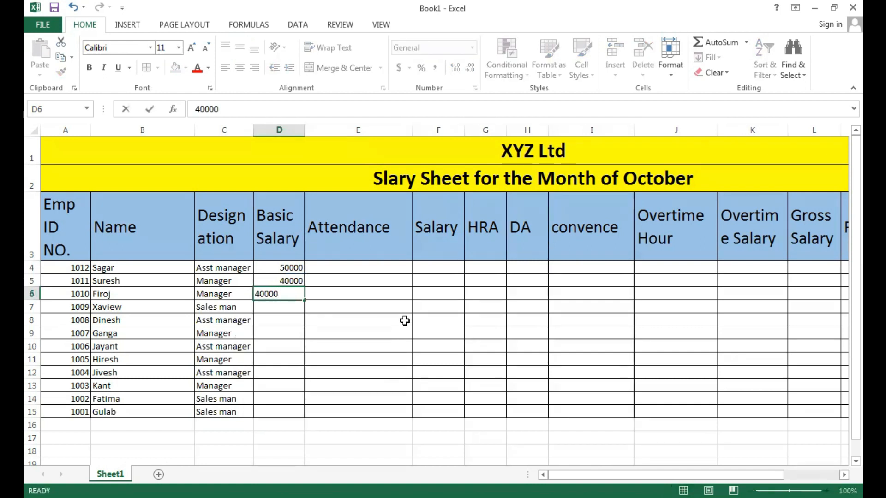
key(Return)
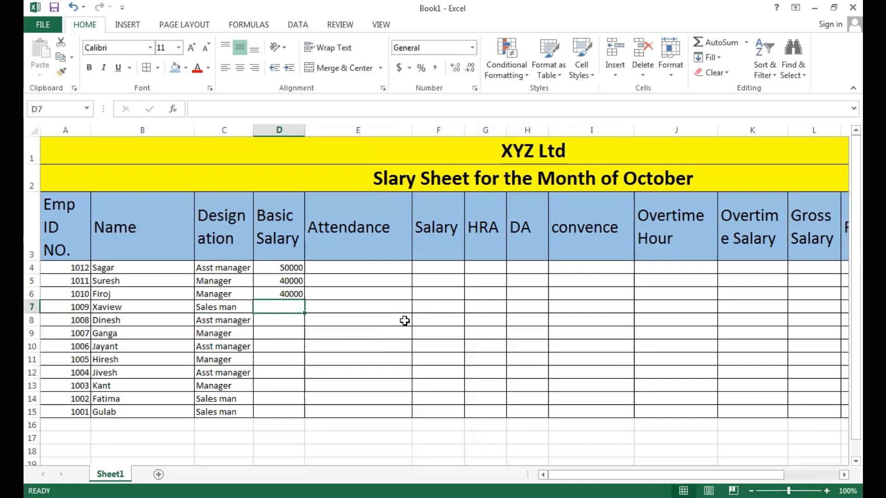
text(30000)
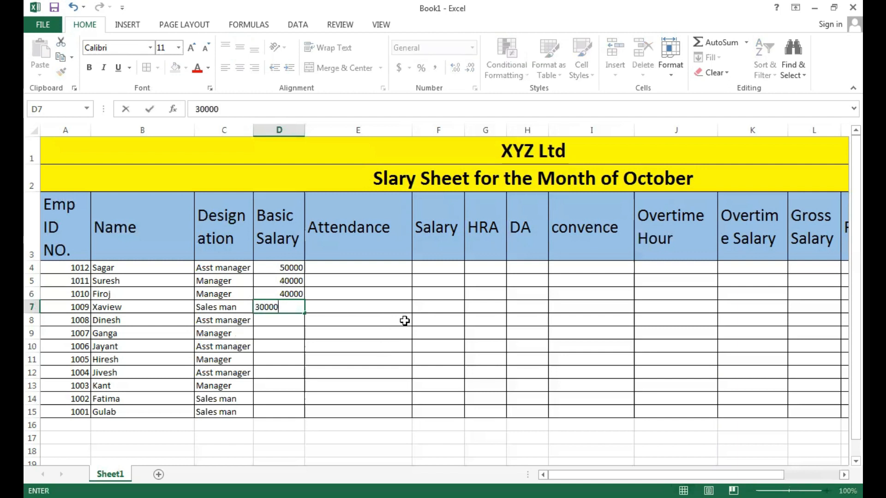
key(Return)
Step: Enter the basic salaries 50000, 40000, 50000 and 40000 in cells D8 to D11
text(5)
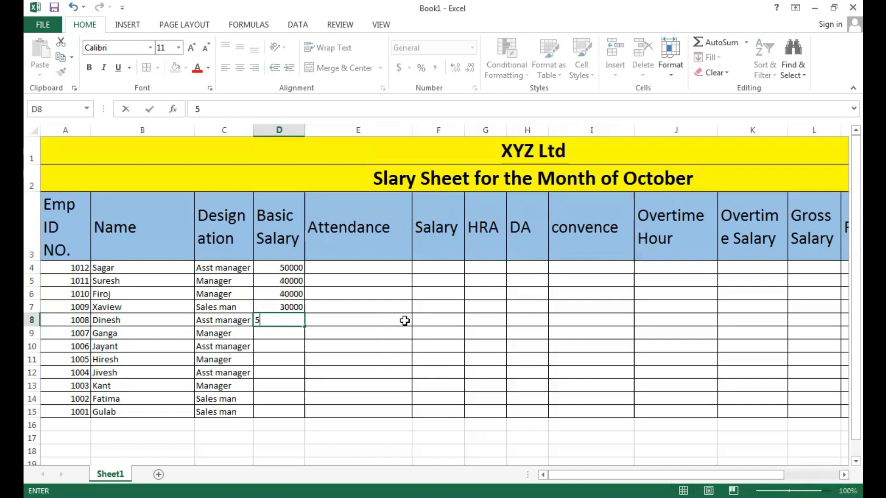
text(0000)
key(Return)
text(40000)
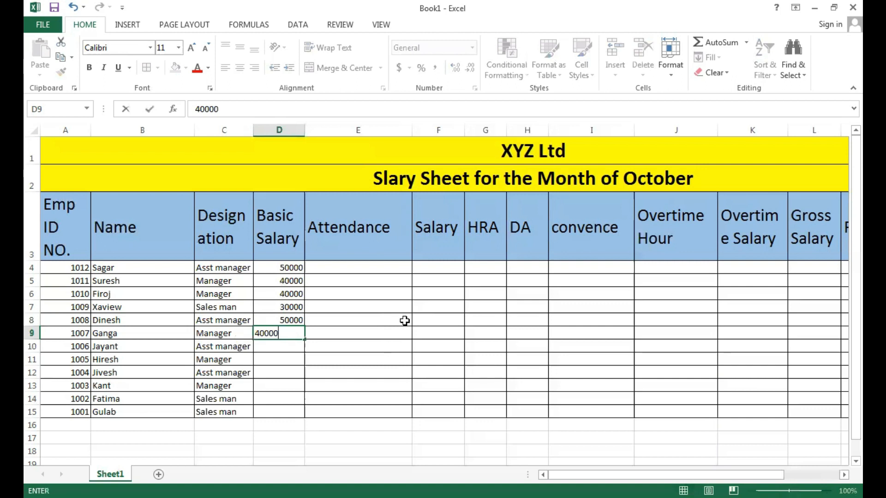
key(Return)
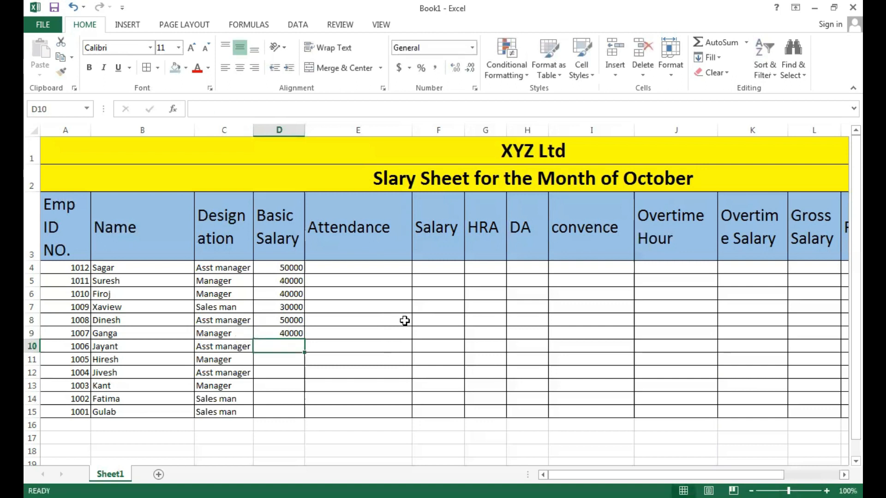
text(50000)
key(Return)
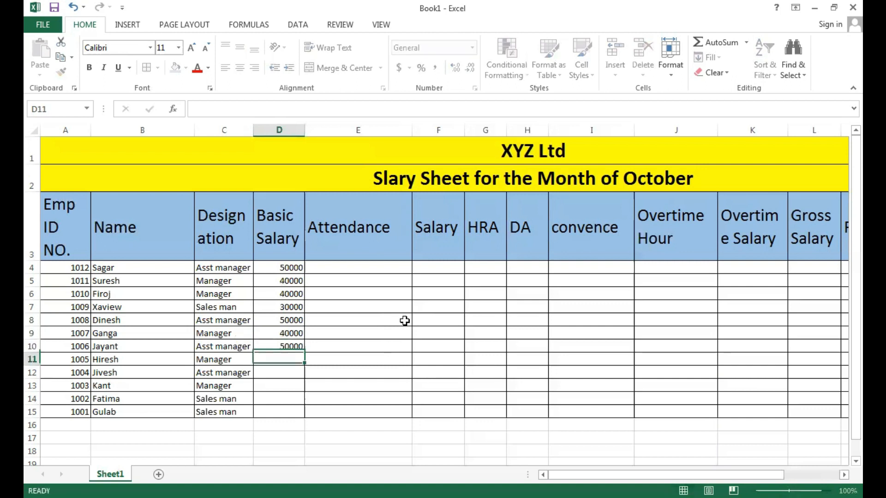
text(40000)
key(Return)
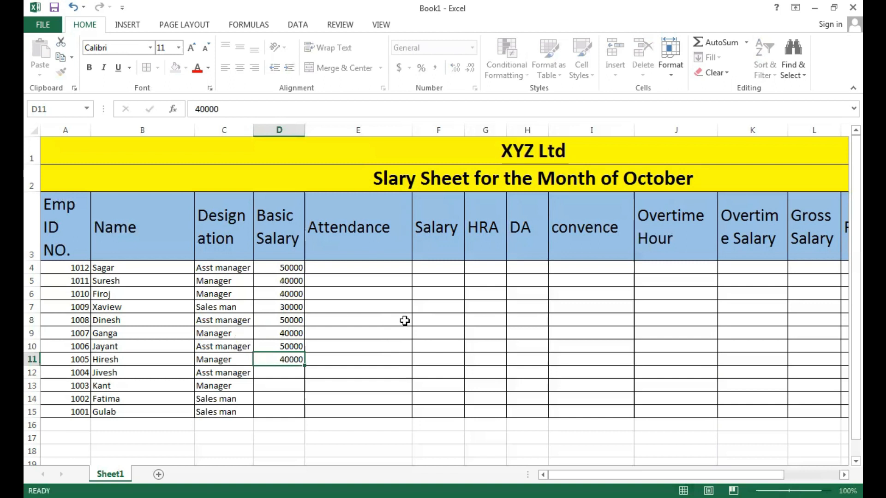
Step: Enter the basic salaries 50000, 40000, 30000 and 30000 in cells D12 to D15
text(50000)
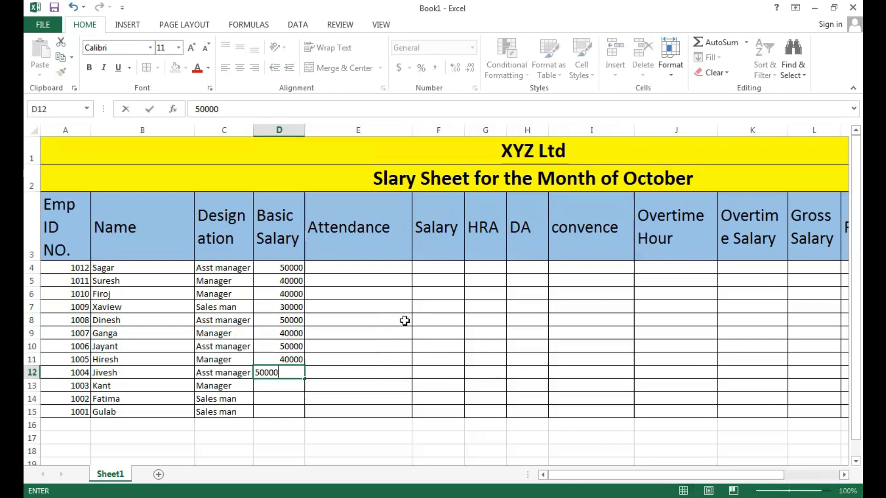
key(Return)
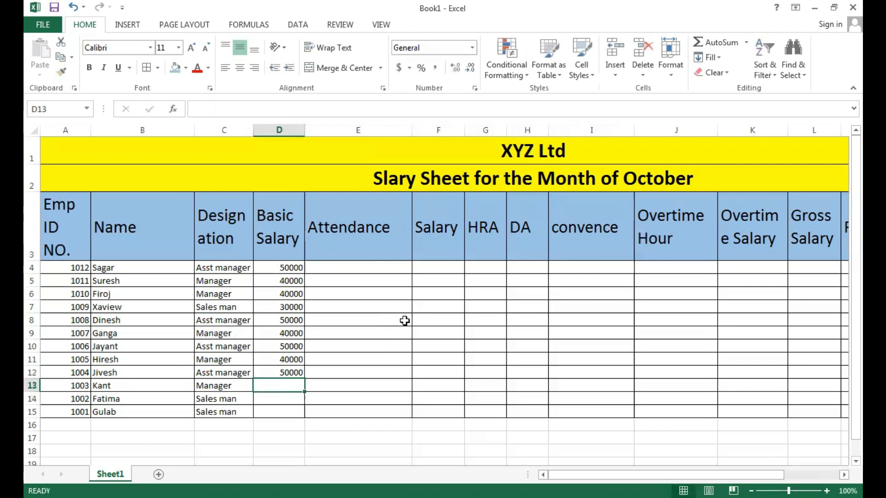
text(40000)
key(Return)
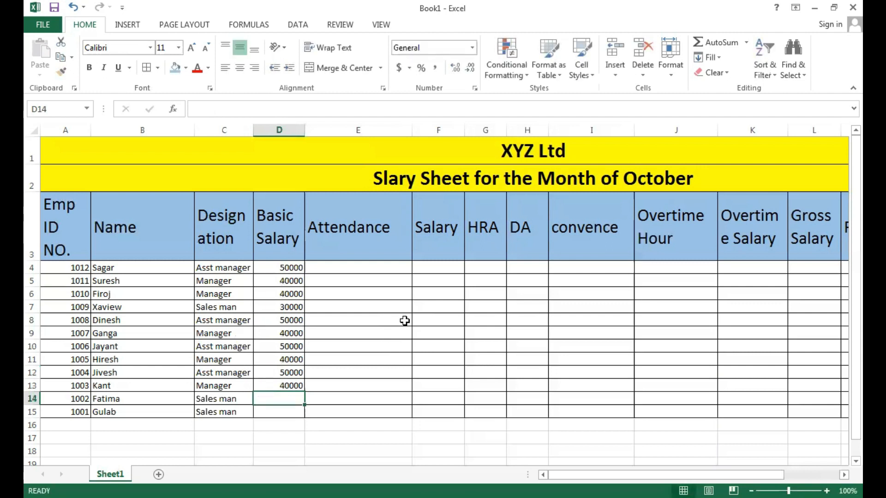
text(30000)
key(Return)
text(30000)
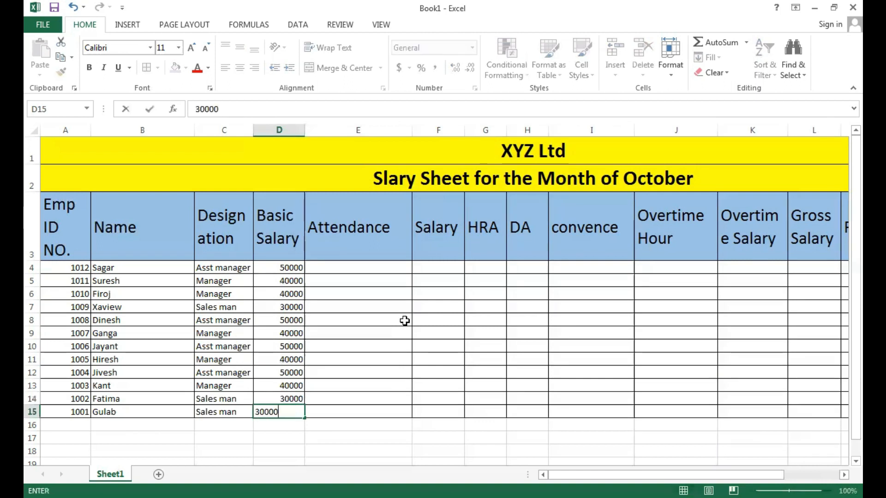
click(404, 320)
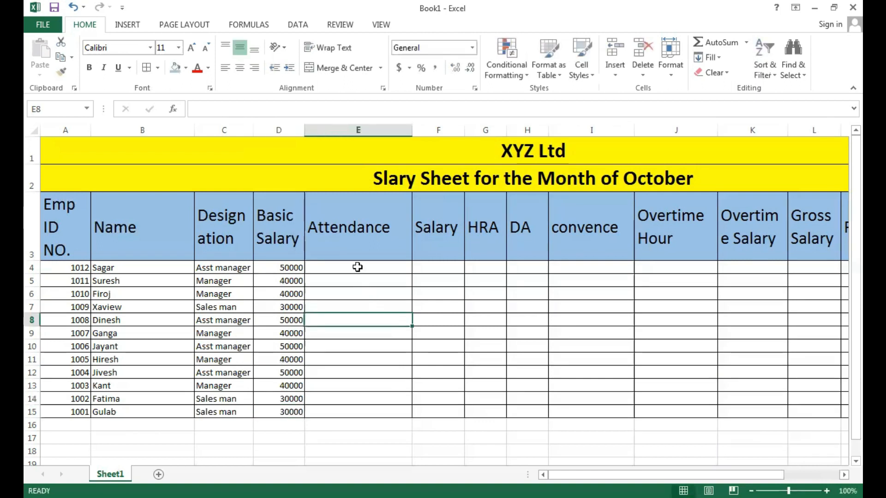
Step: Narrow the Attendance column E so that its heading wraps onto two lines
click(358, 268)
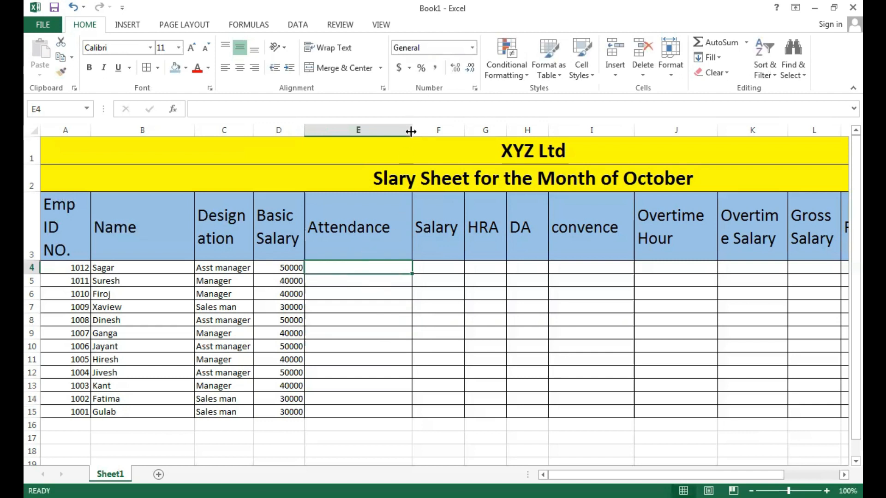
drag(411, 131, 372, 134)
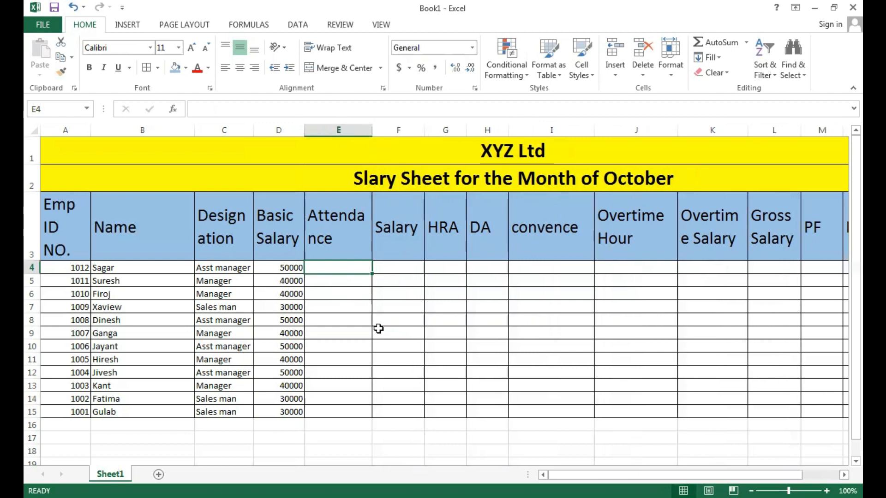
scroll(378, 329, up, 1)
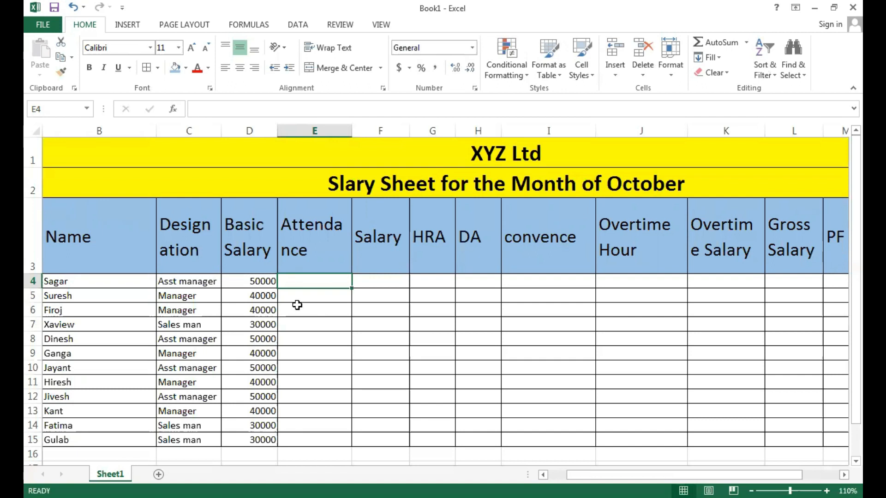
Step: Enter the attendance days 28, 27, 24 and 25 in cells E4 to E7
text(28)
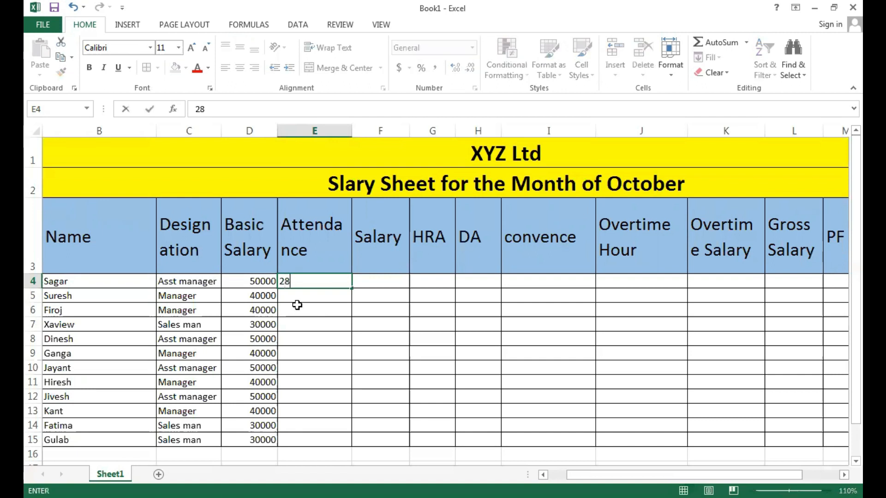
key(Return)
text(27)
key(Return)
text(24)
key(Return)
key(Return)
Step: Enter the attendance days 28, 25, 25 and 26 in cells E8 to E11, correcting the mistyped entries
text(28)
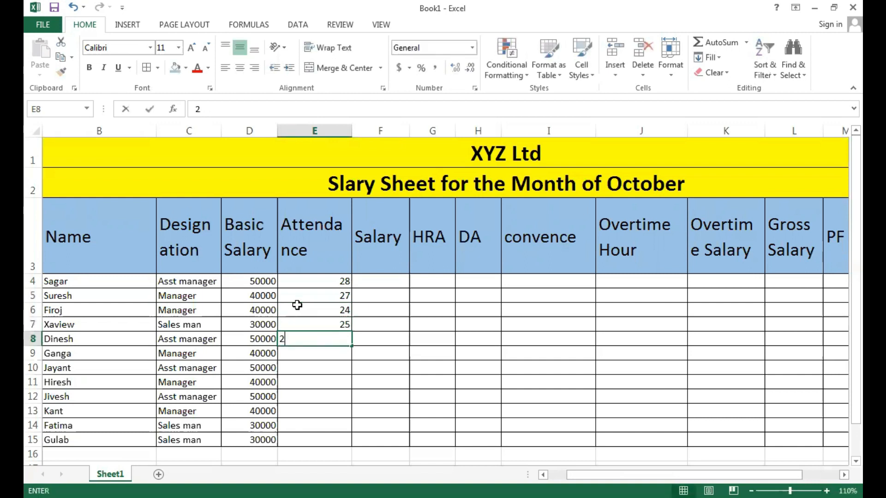
key(Return)
text(25)
key(Return)
text(2)
key(Return)
text(6)
key(Return)
text(2)
key(Up)
key(Up)
text(25)
key(Return)
text(26)
key(Return)
Step: Enter the attendance days 27, 25, 23 and 22 in cells E12 to E15
text(27)
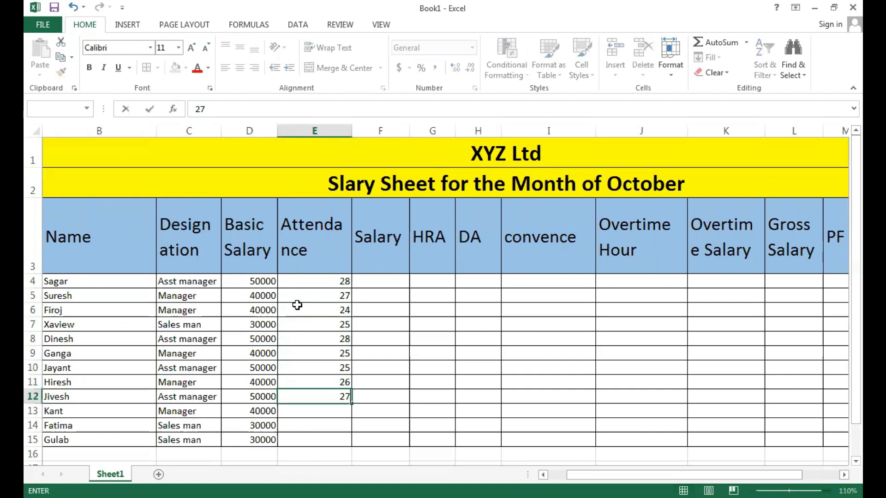
key(Return)
text(25)
key(Return)
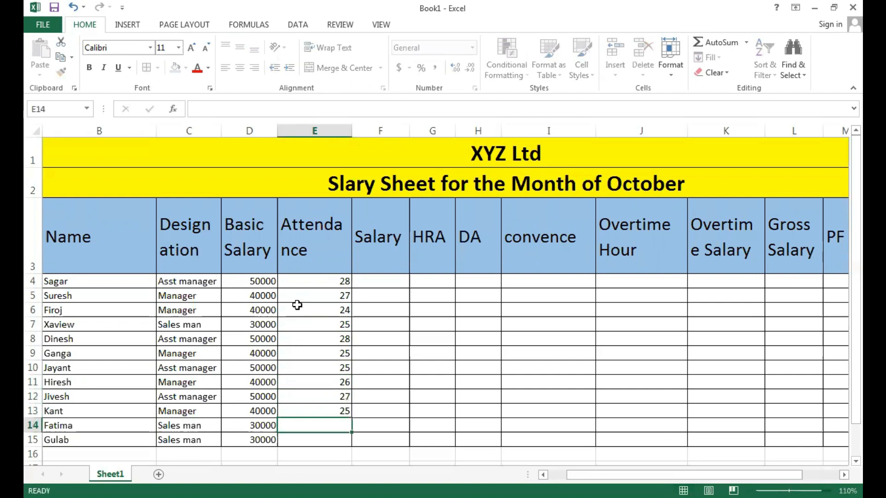
text(23)
key(ctrl+Return)
key(Return)
text(22)
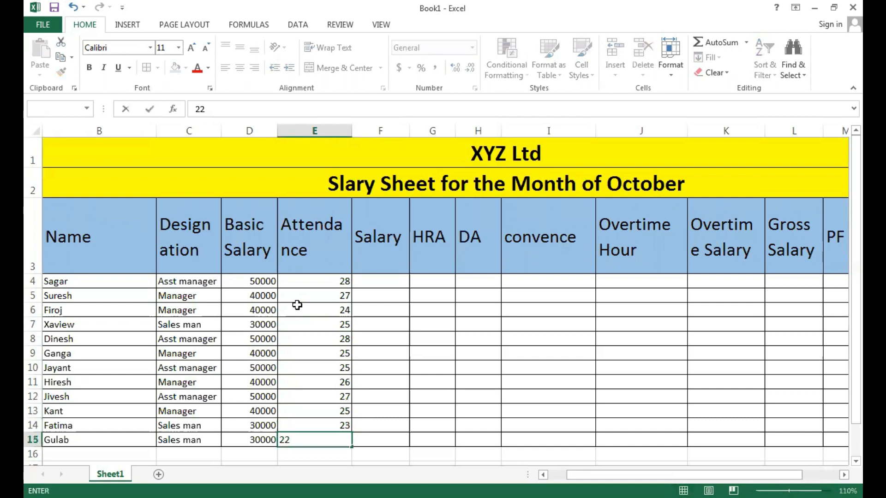
click(383, 293)
click(381, 281)
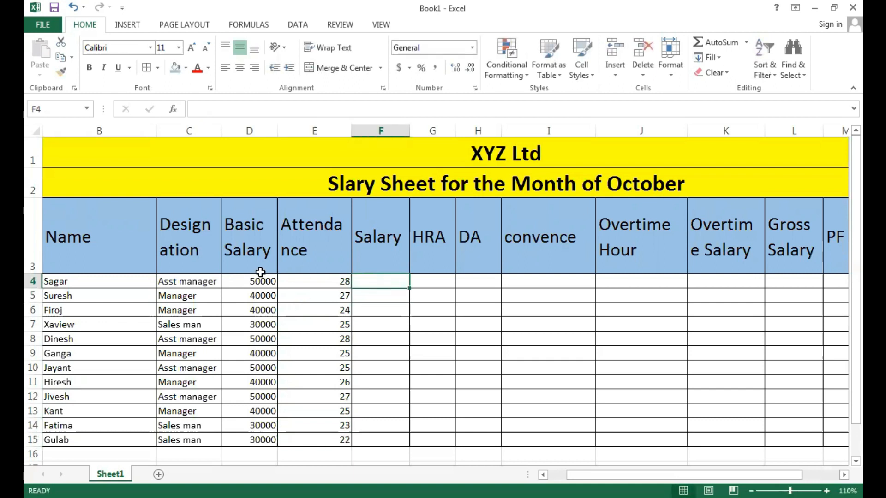
click(266, 282)
click(313, 282)
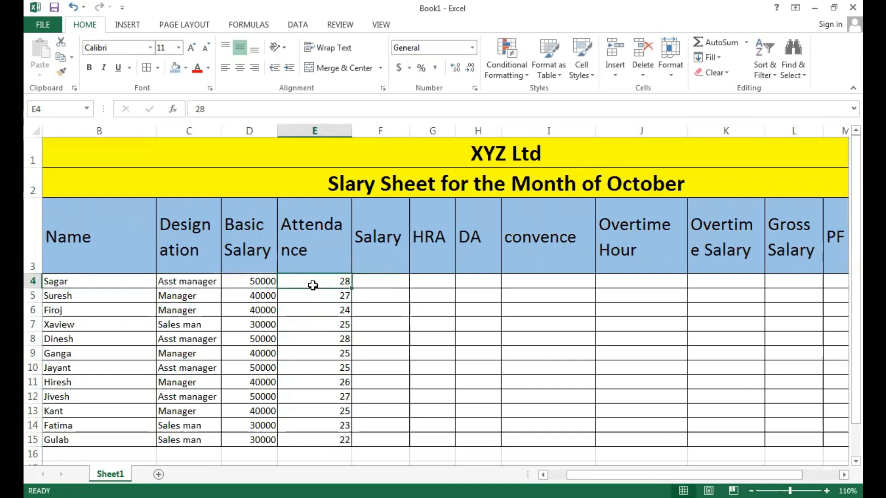
click(388, 281)
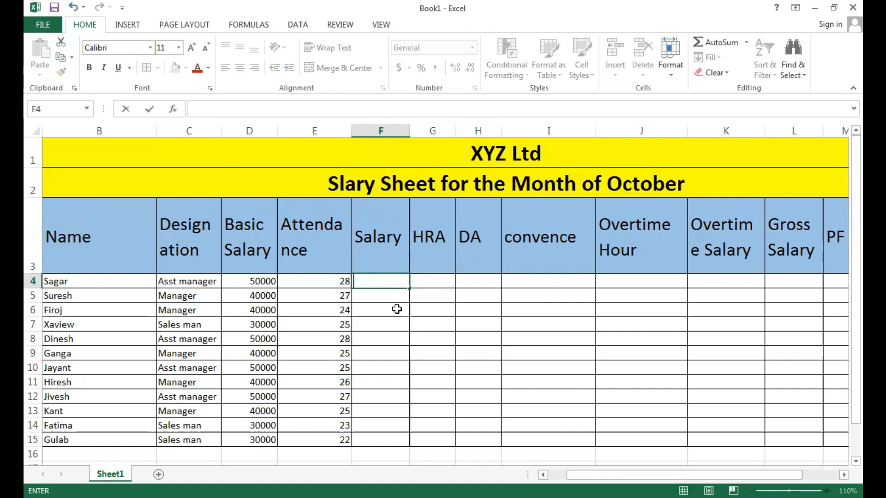
key(Escape)
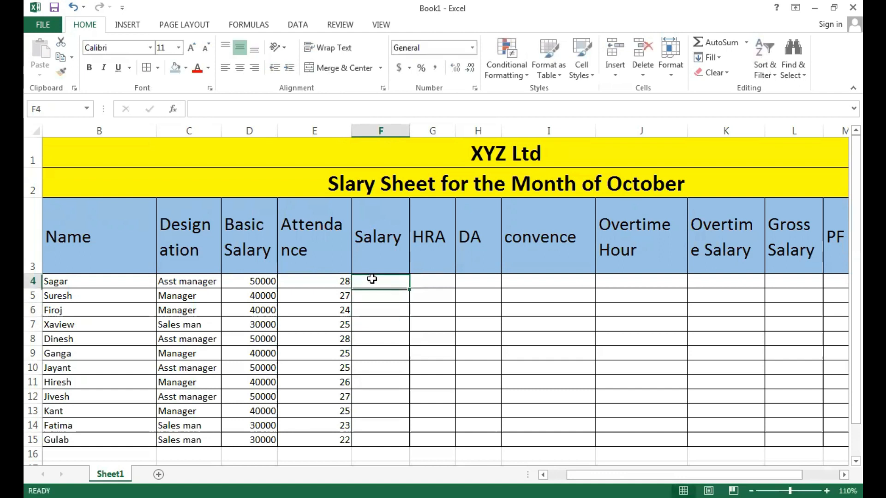
Step: Calculate the first employee's Salary in F4 with the formula =D4/30*E4 and fill it down to F15
click(251, 281)
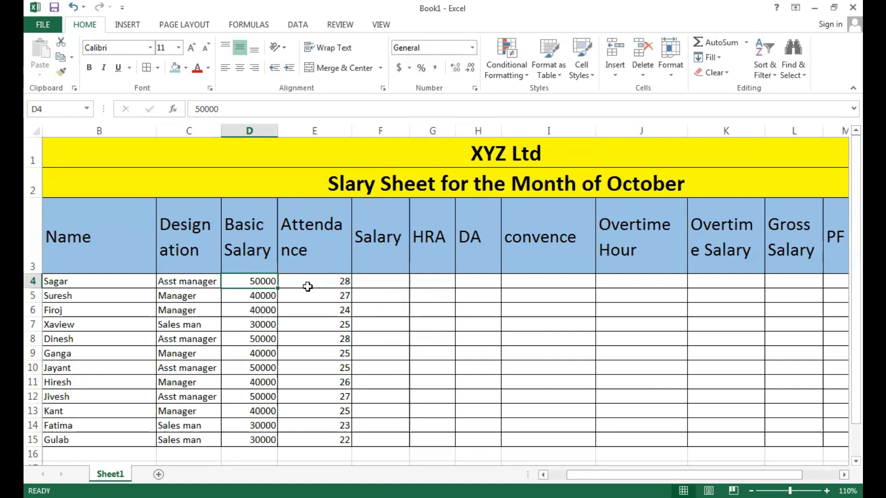
click(389, 280)
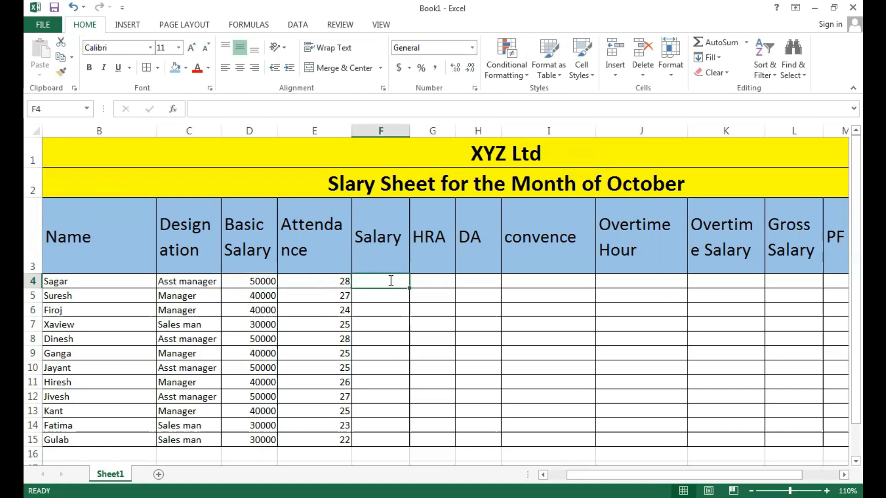
text(=)
click(258, 280)
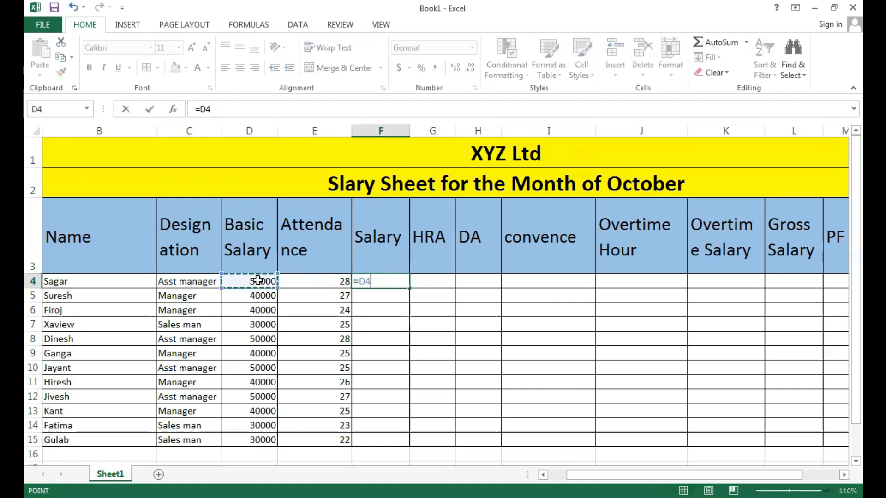
text(/30)
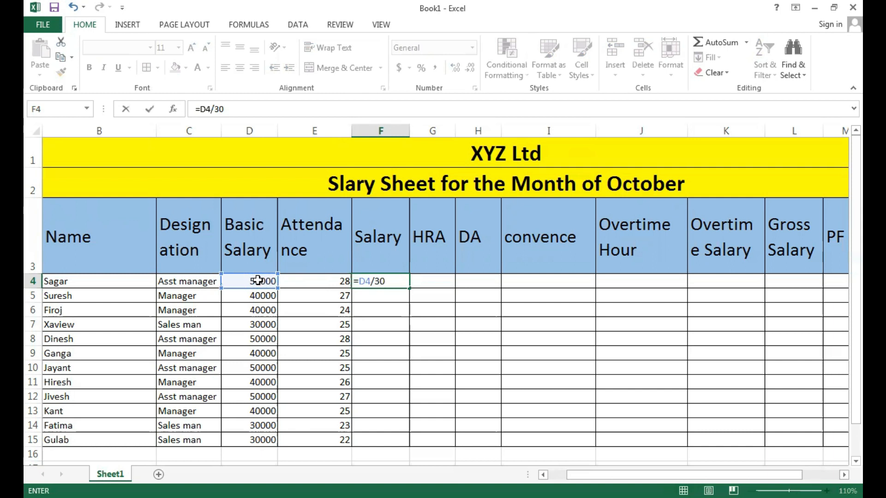
text(8)
key(BackSpace)
text(*)
click(319, 282)
key(Return)
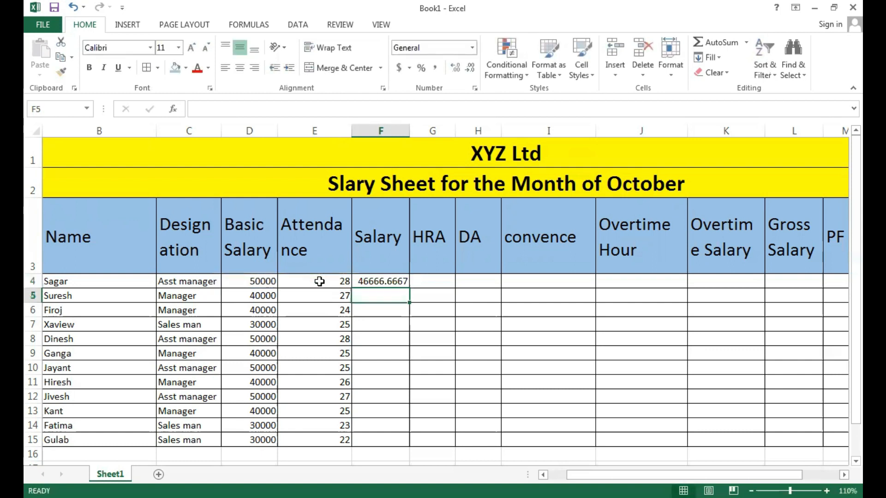
click(393, 282)
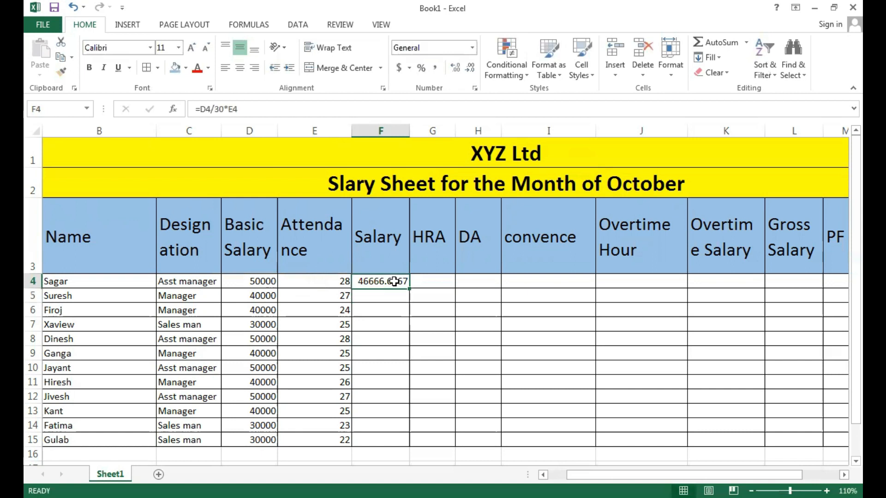
drag(409, 288, 412, 443)
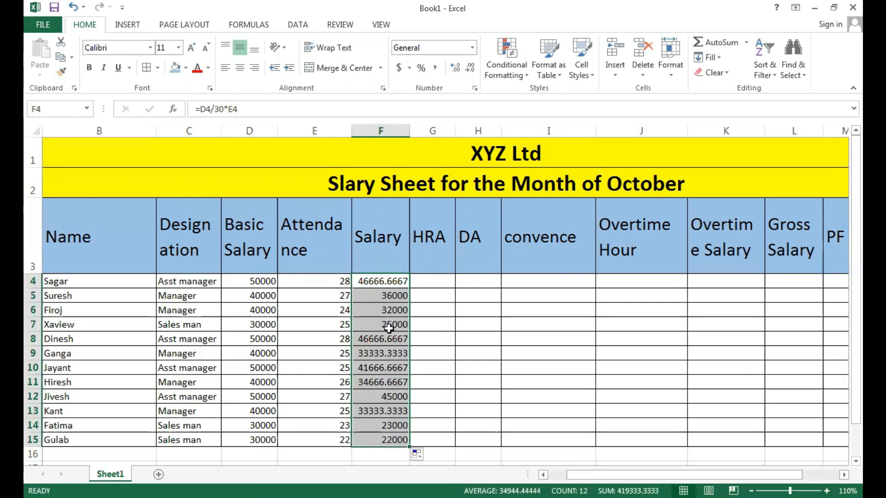
Step: Format the Salary values in F4 to F15 as Number with 0 decimal places
right_click(372, 284)
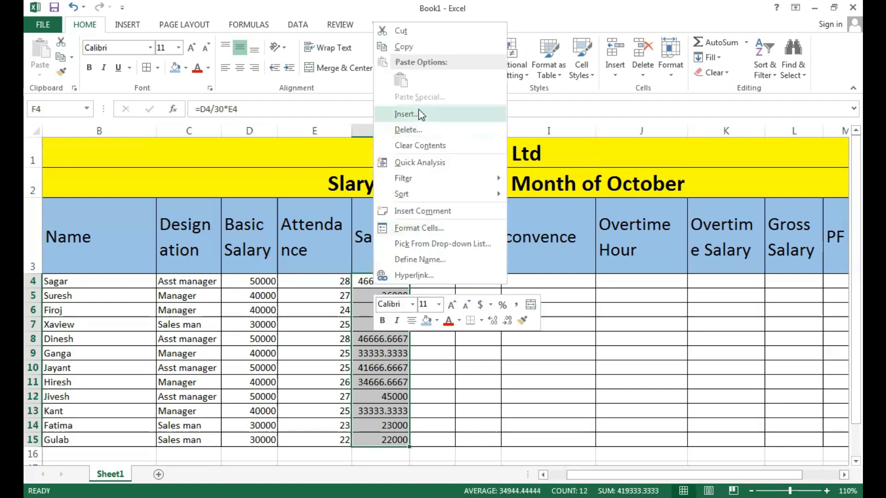
click(419, 228)
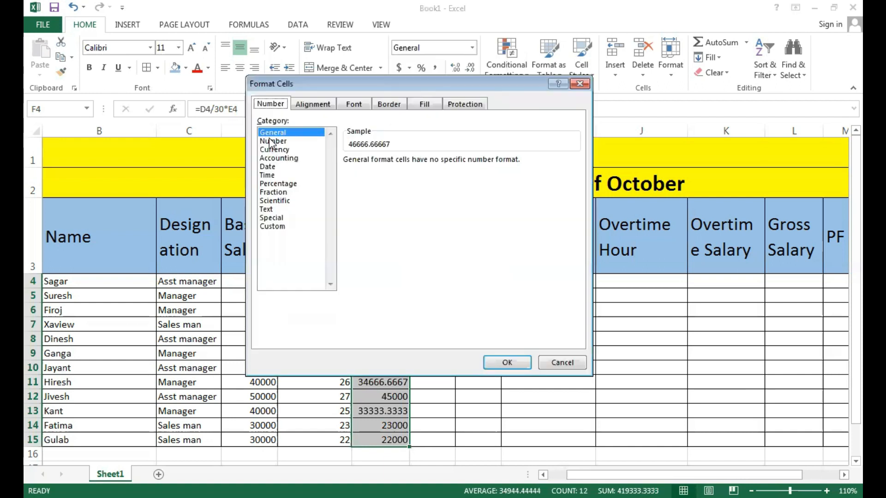
click(273, 141)
click(432, 164)
click(433, 164)
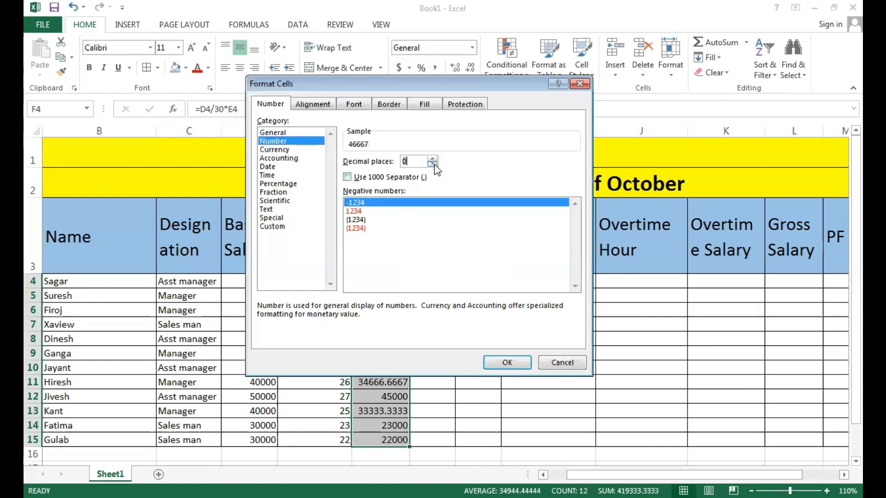
click(503, 364)
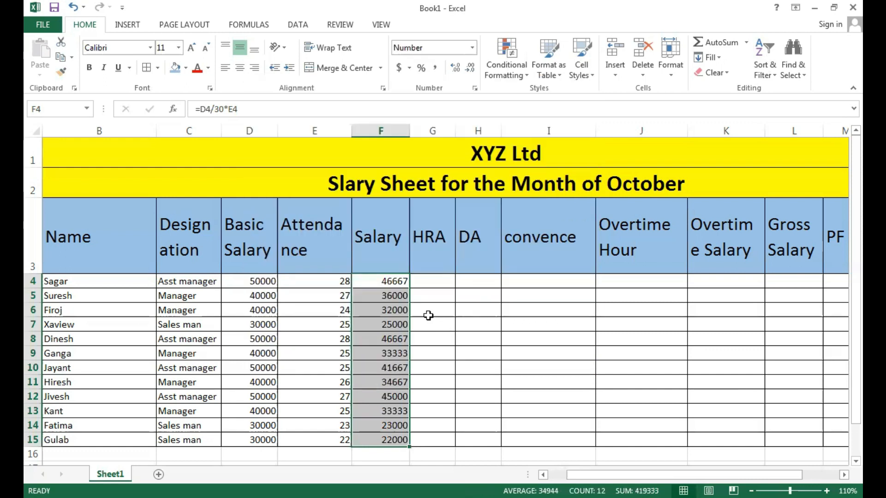
click(410, 342)
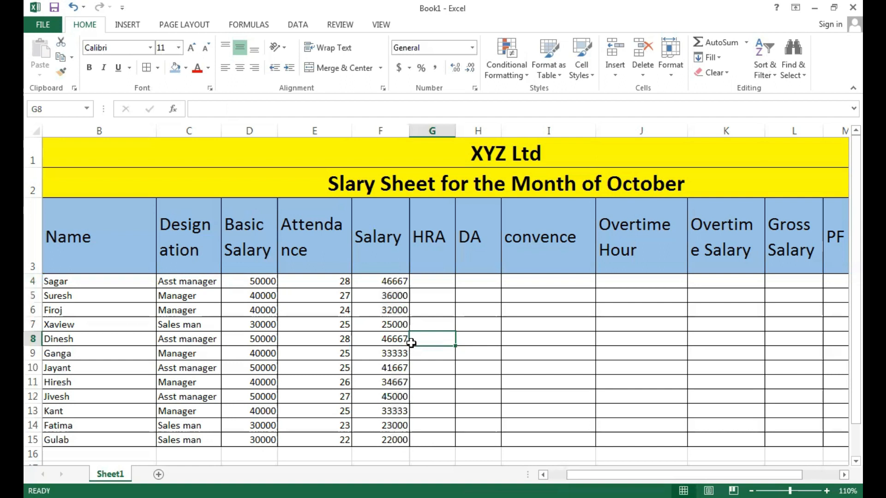
Step: Enter an HRA of 4000 in G4 and copy it down to G15
click(399, 281)
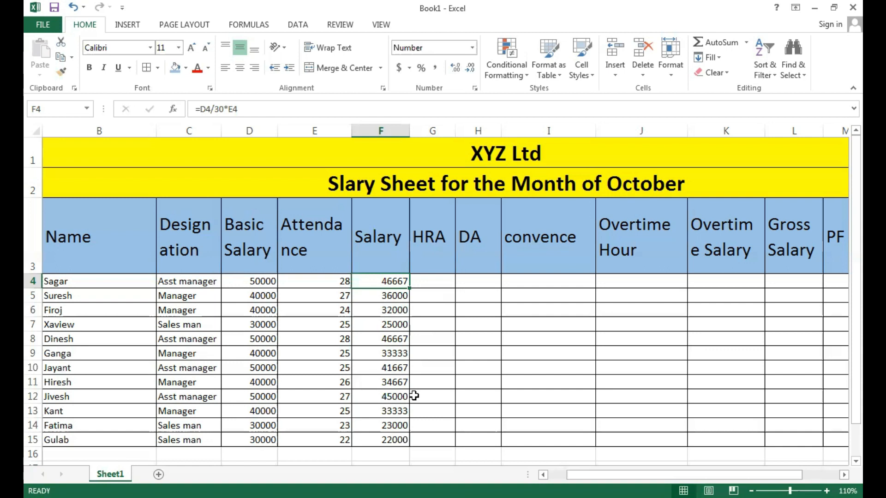
click(435, 279)
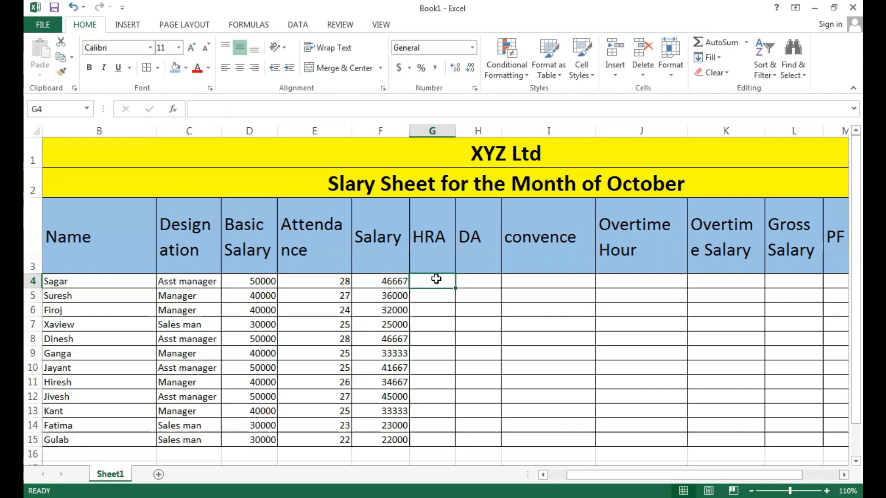
click(526, 292)
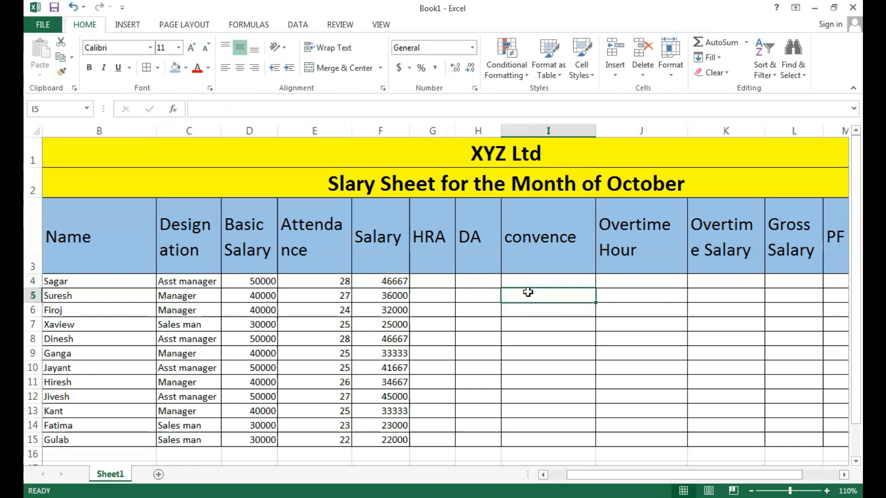
click(443, 277)
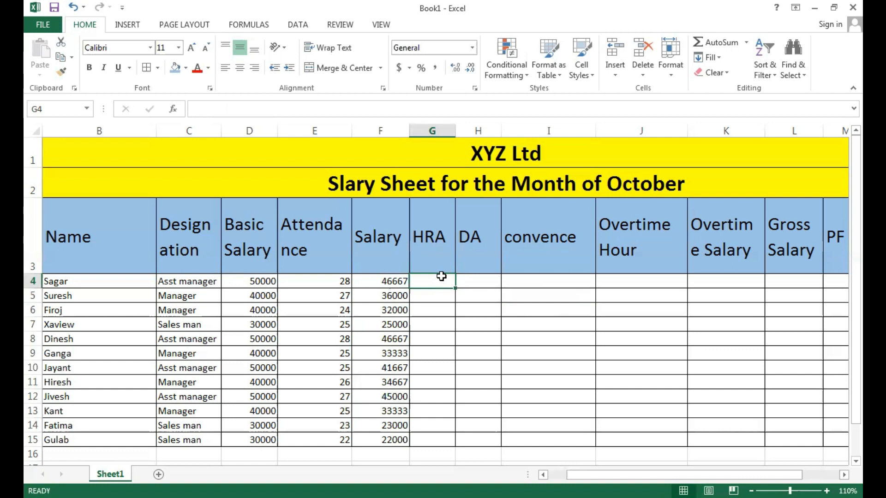
text(4000)
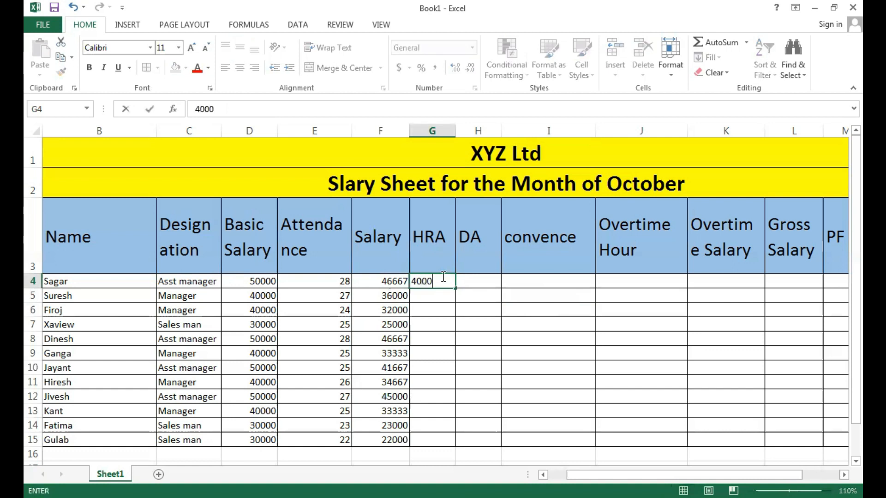
key(Return)
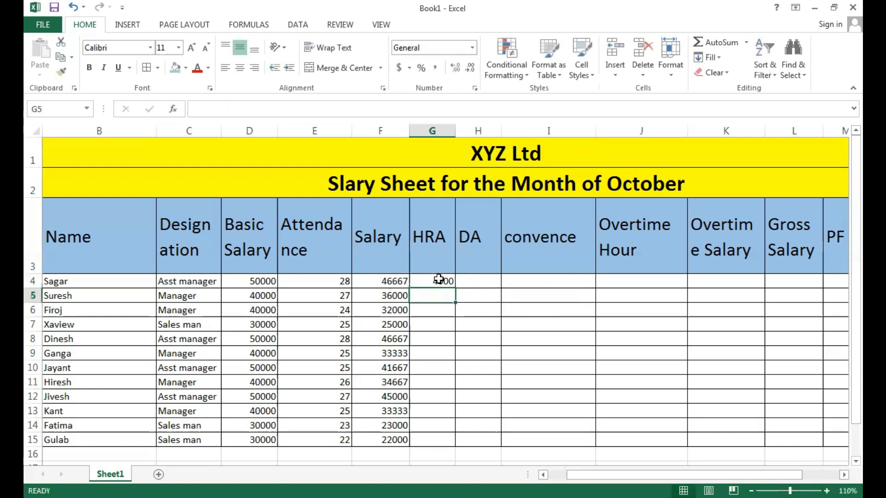
click(438, 279)
drag(455, 288, 456, 450)
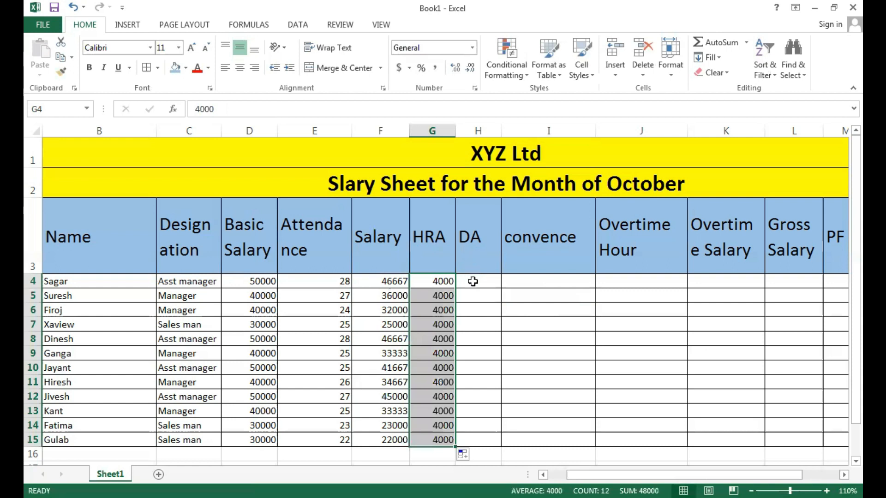
Step: Enter a DA of 1200 in H4 and copy it down to H15
click(473, 282)
text(1200)
click(516, 321)
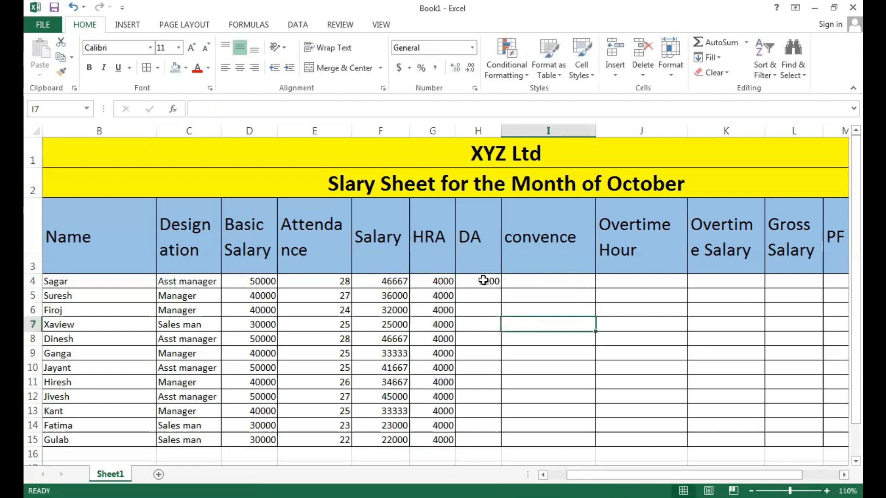
click(483, 281)
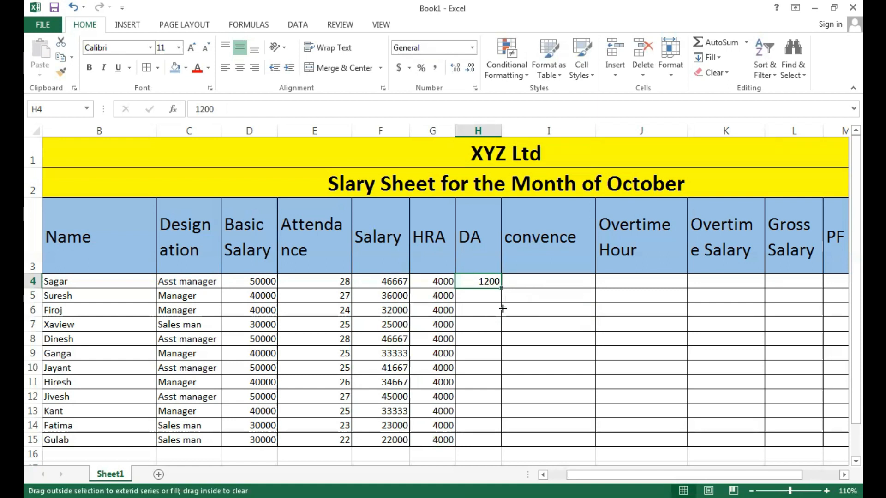
drag(494, 441, 495, 441)
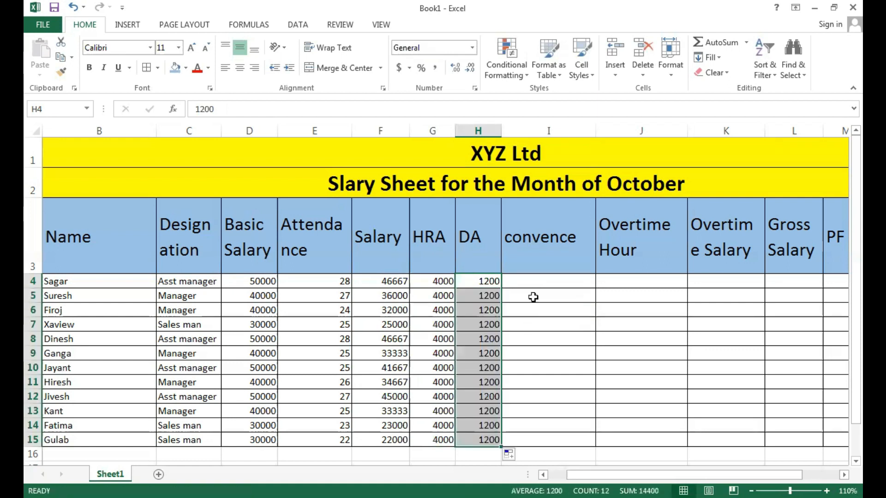
Step: Enter a convence amount of 700 in I4 and copy it down to I15
click(537, 285)
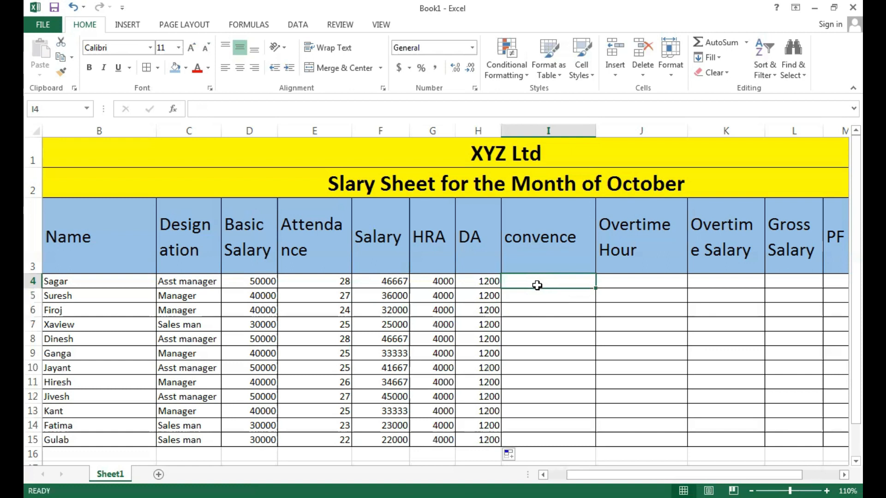
text(700)
click(572, 330)
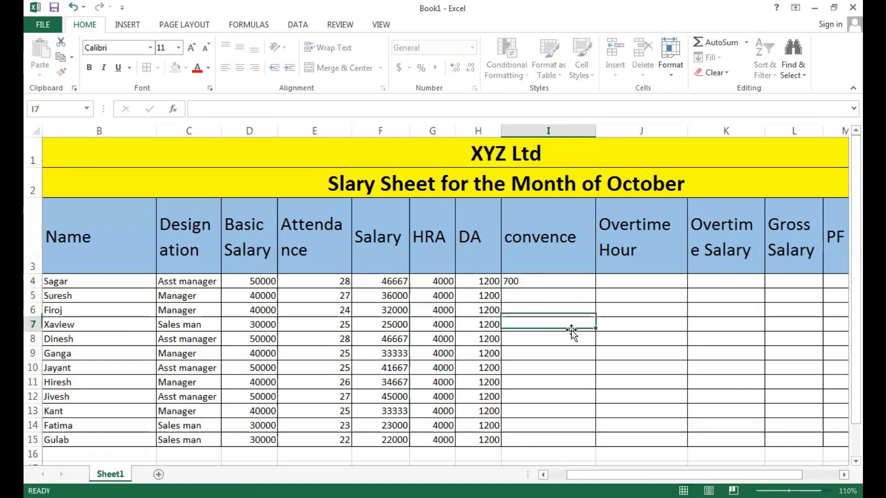
click(560, 281)
drag(594, 291, 586, 444)
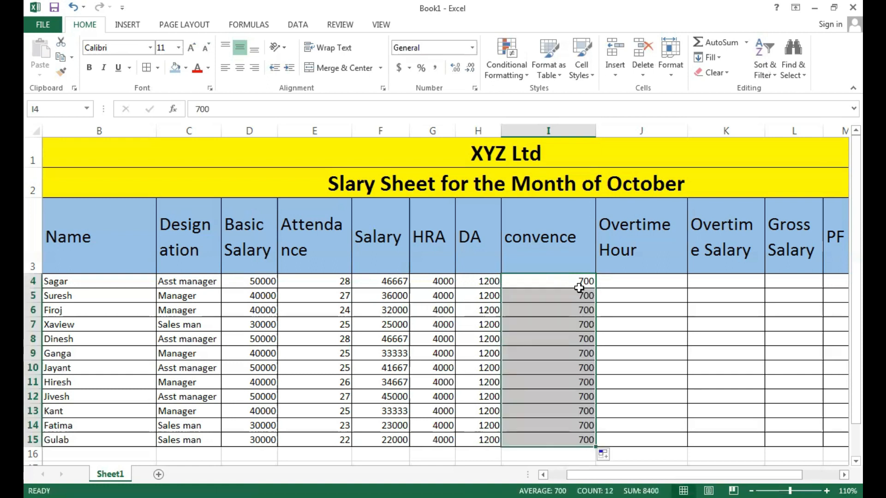
key(Down)
Step: Enter the overtime hours 60, 40, 54, 67 and 56 in cells J4 to J8
click(634, 282)
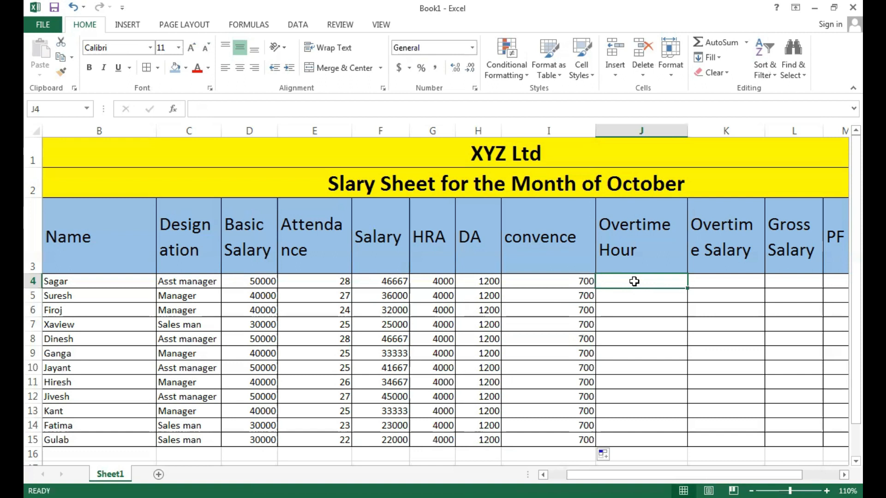
text(60)
key(Return)
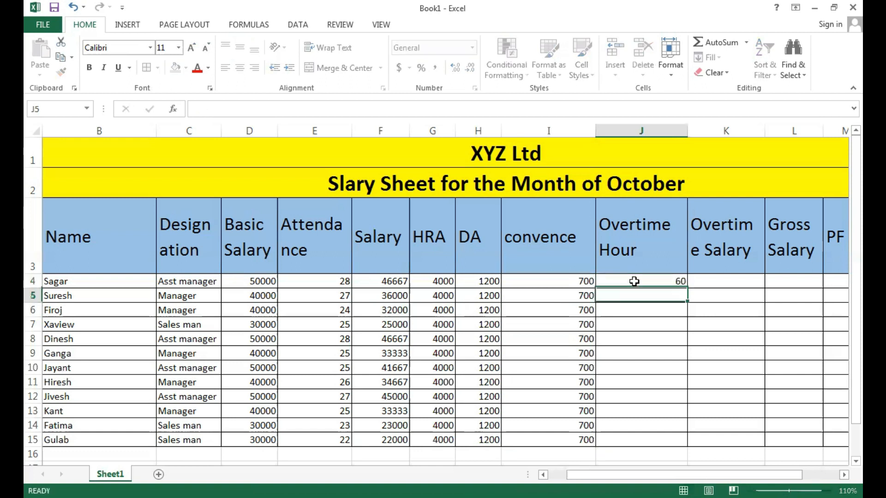
text(40)
key(Return)
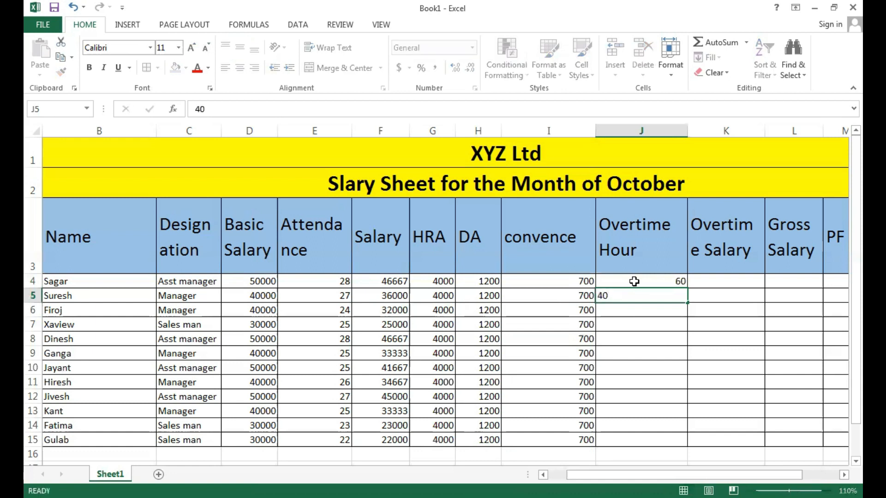
text(54)
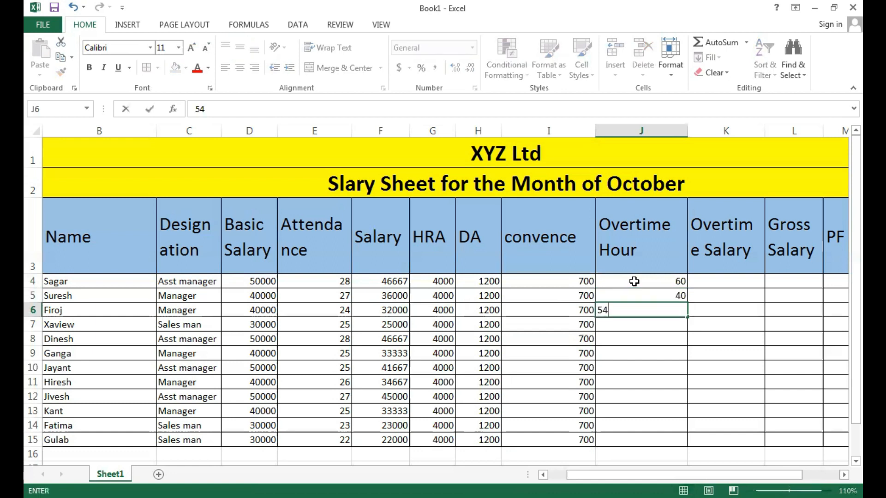
key(Return)
text(67)
key(Return)
text(56)
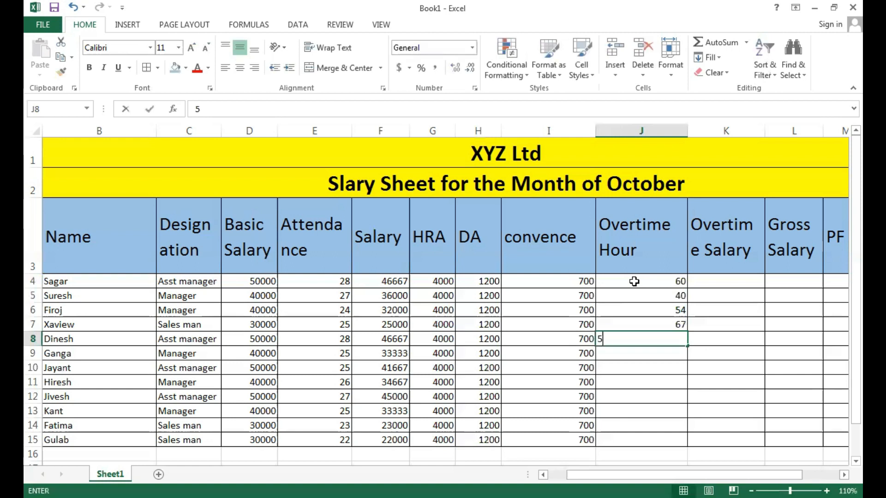
key(Return)
Step: Enter the overtime hours 45, 76, 65 and 67 in cells J9 to J12, correcting the mistyped entry in J11
text(45)
key(Return)
text(76)
key(Return)
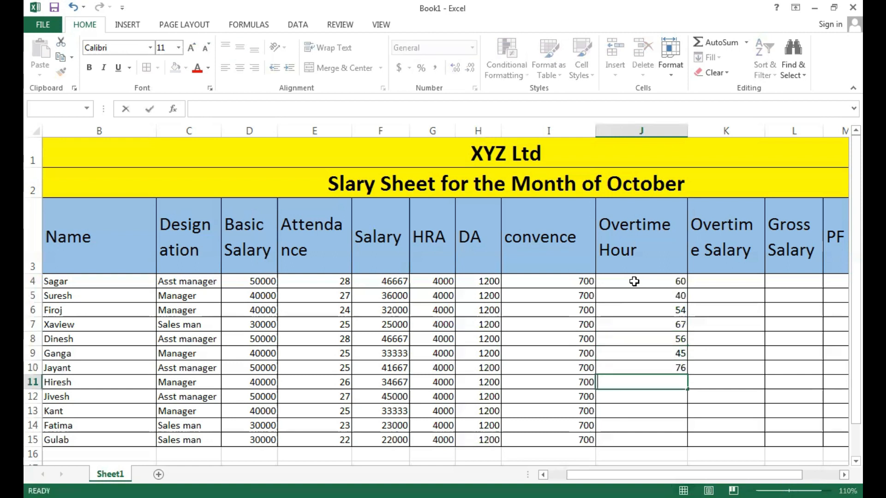
text(8)
key(Return)
text(67)
key(Up)
text(65)
key(Return)
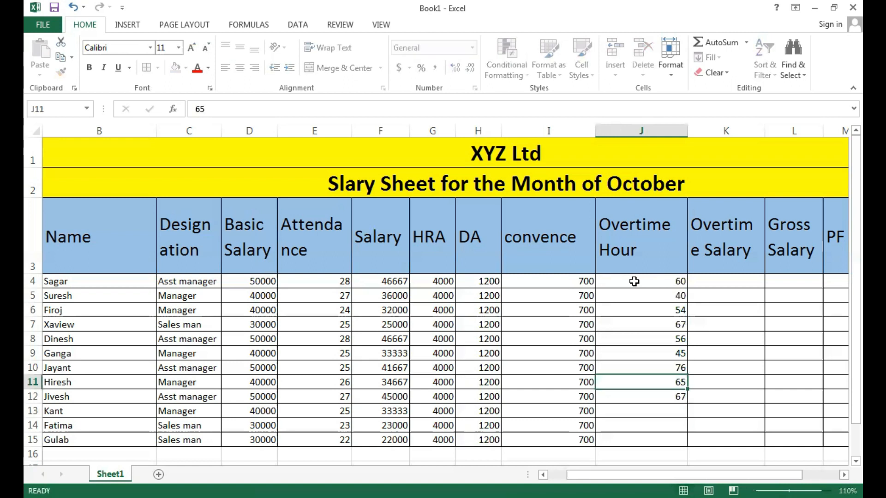
key(Return)
Step: Enter the overtime hours 67, 65 and 76 in cells J13 to J15
text(67)
key(Return)
text(65)
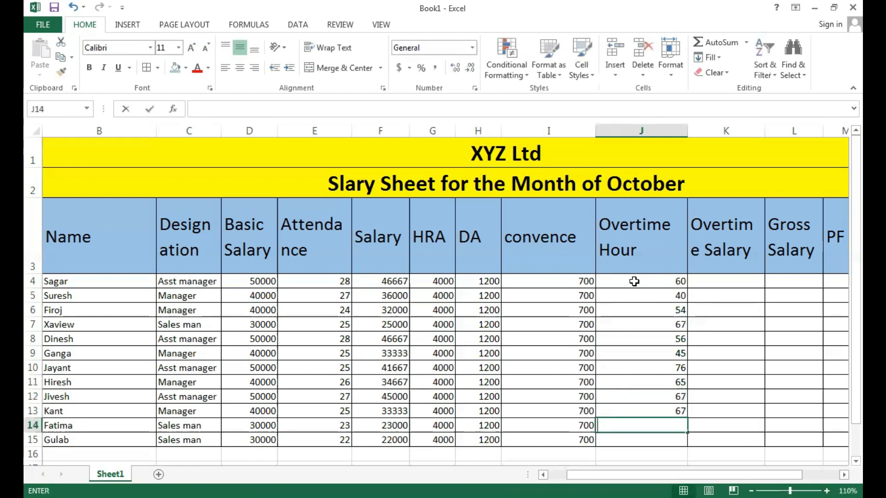
key(Return)
text(76)
key(Return)
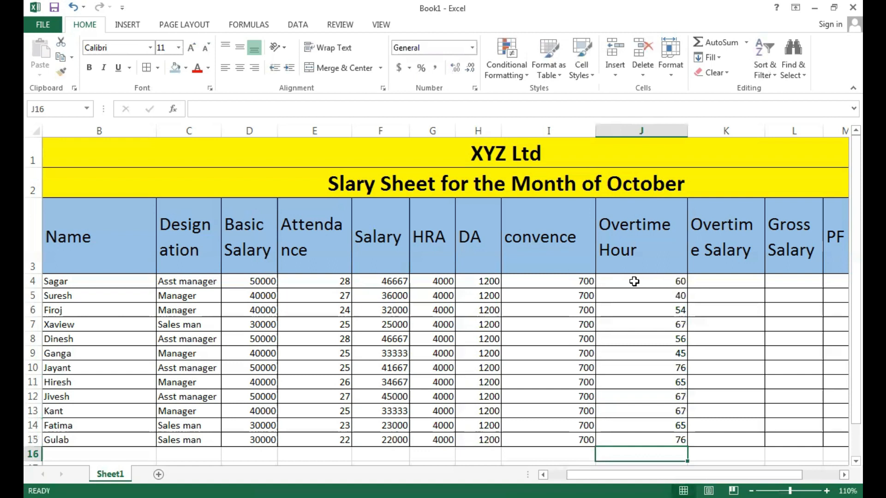
click(711, 283)
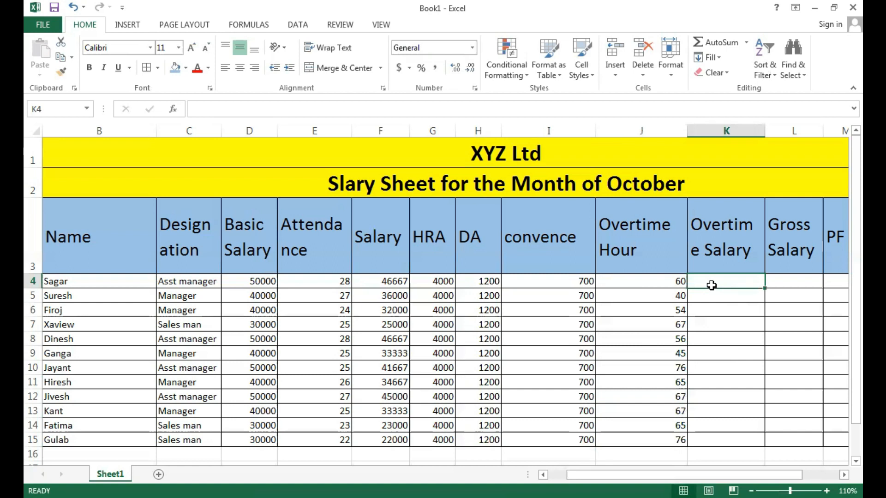
click(665, 280)
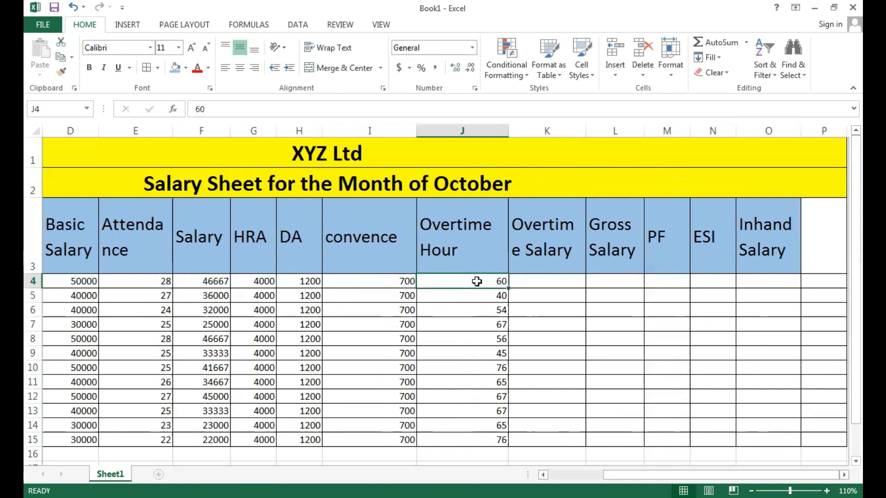
click(560, 283)
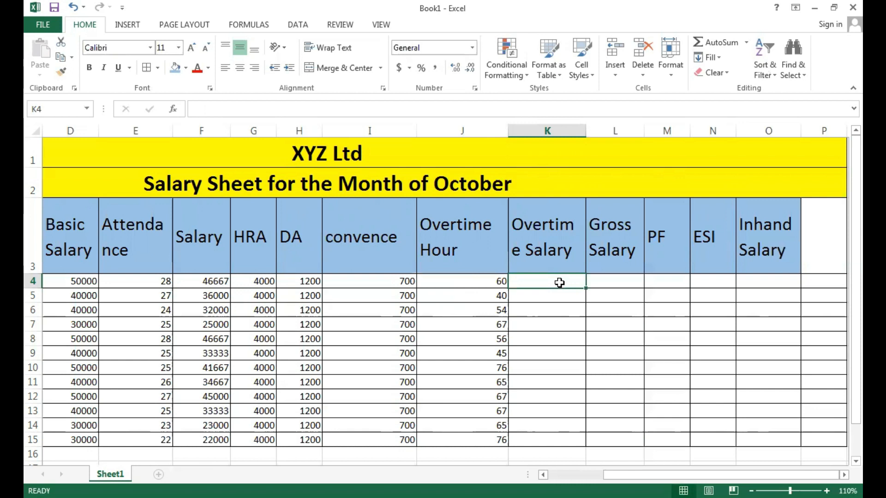
click(488, 283)
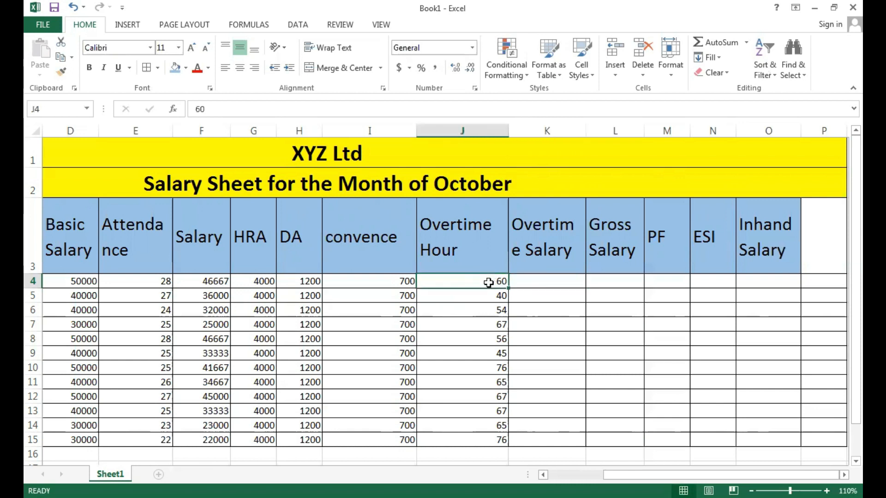
click(571, 287)
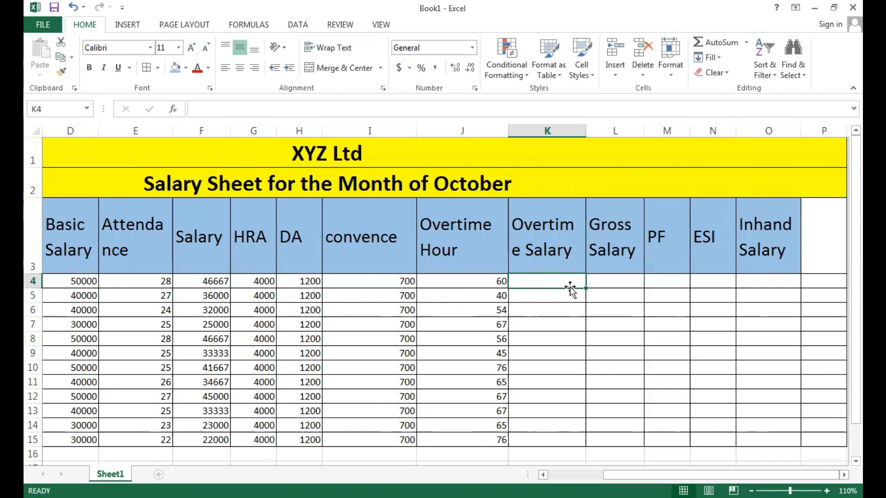
click(464, 280)
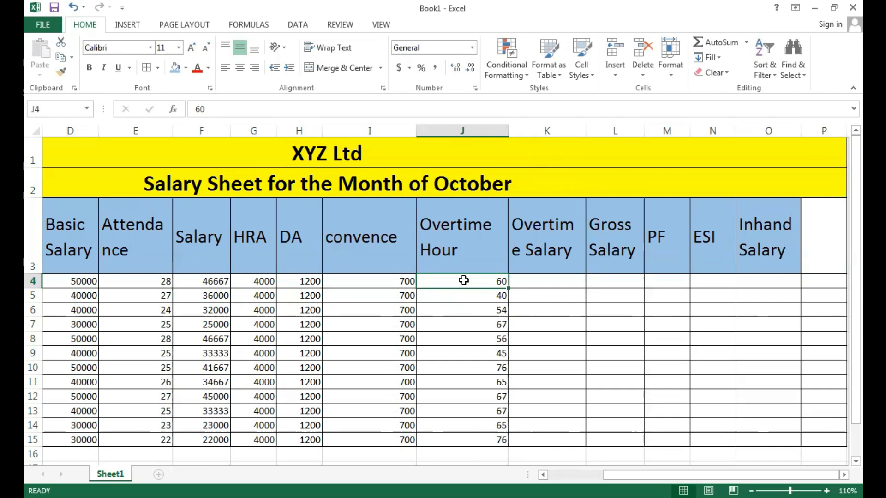
Step: Calculate the overtime salary in K4 with the formula =D4/30/8*J4 and copy it down to K15
click(548, 283)
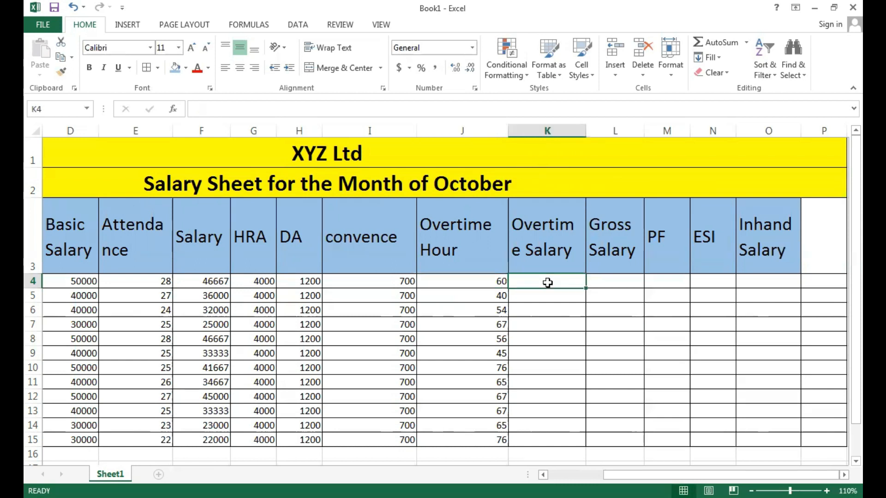
text(=)
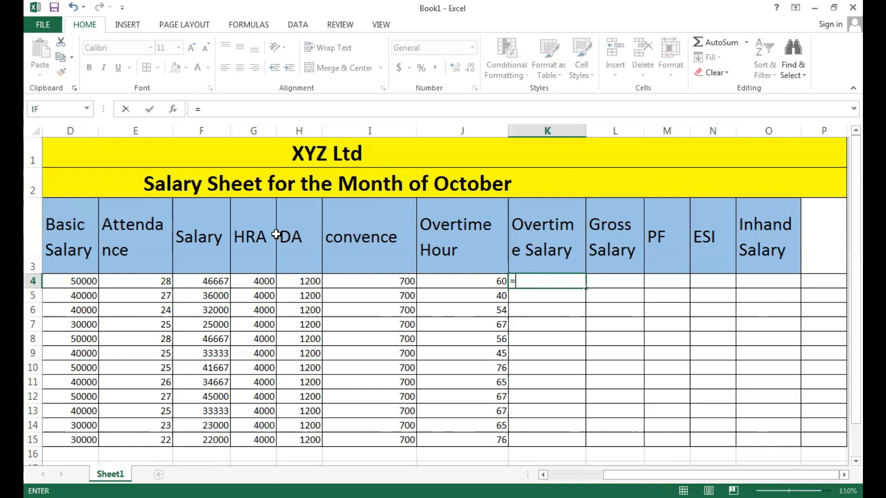
click(69, 283)
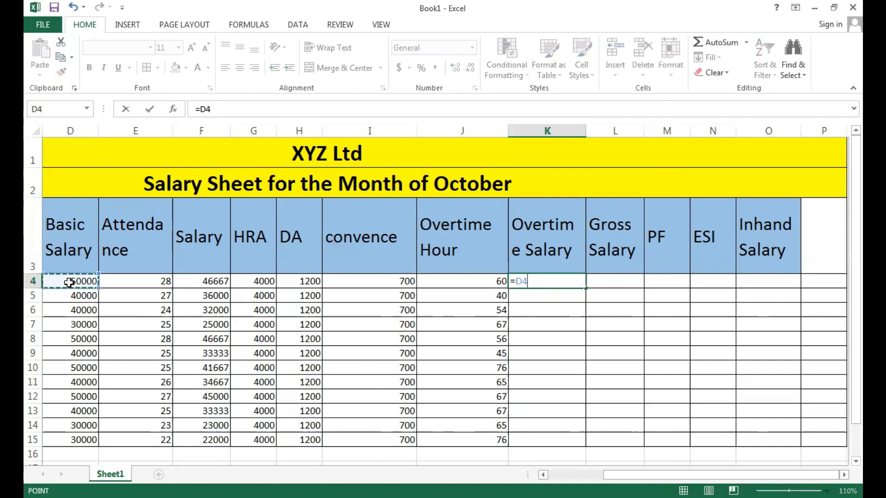
text(/30)
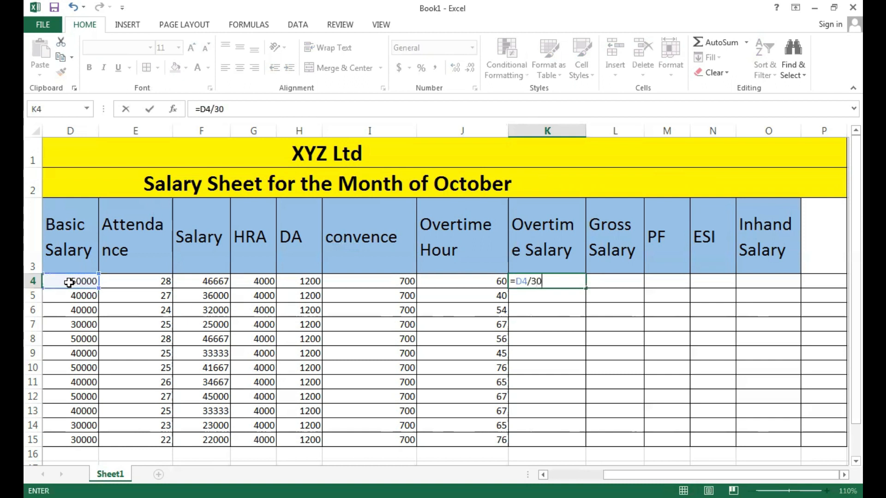
text(/8)
text(*)
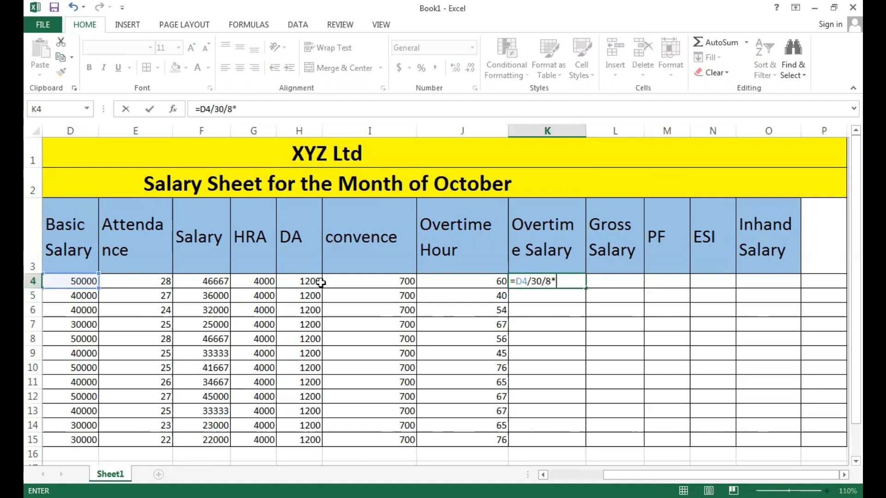
click(481, 282)
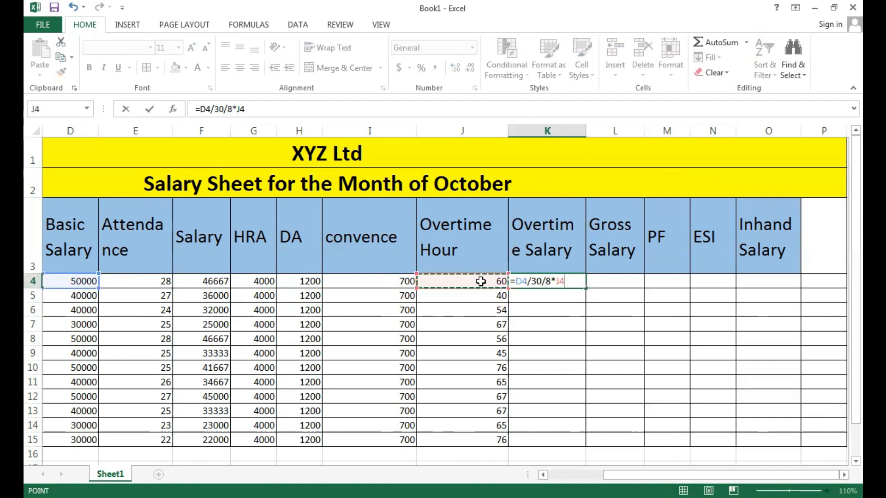
key(Return)
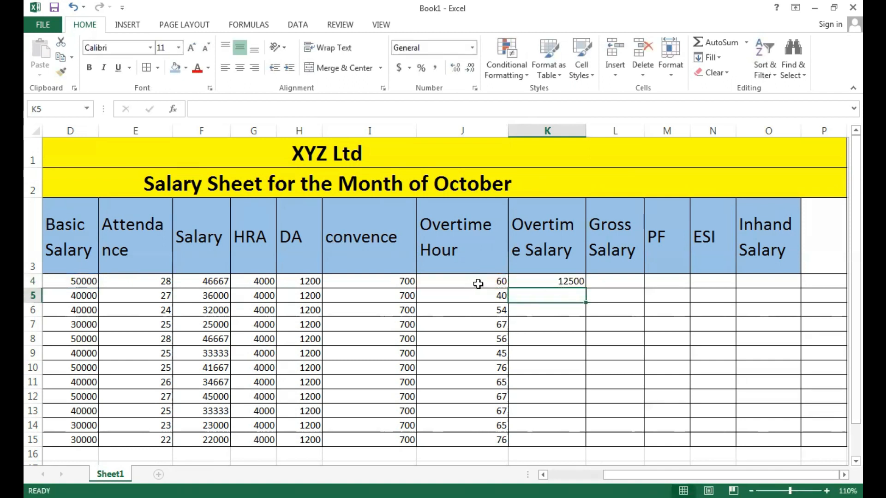
click(565, 281)
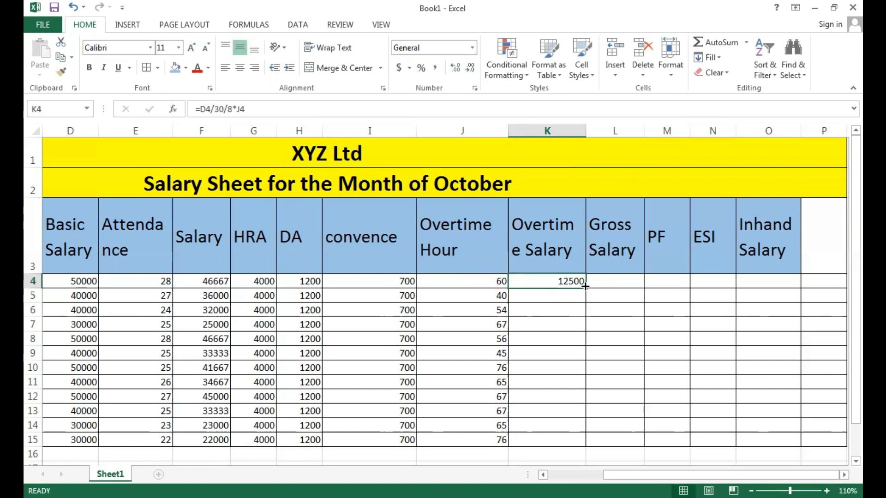
drag(585, 286, 577, 442)
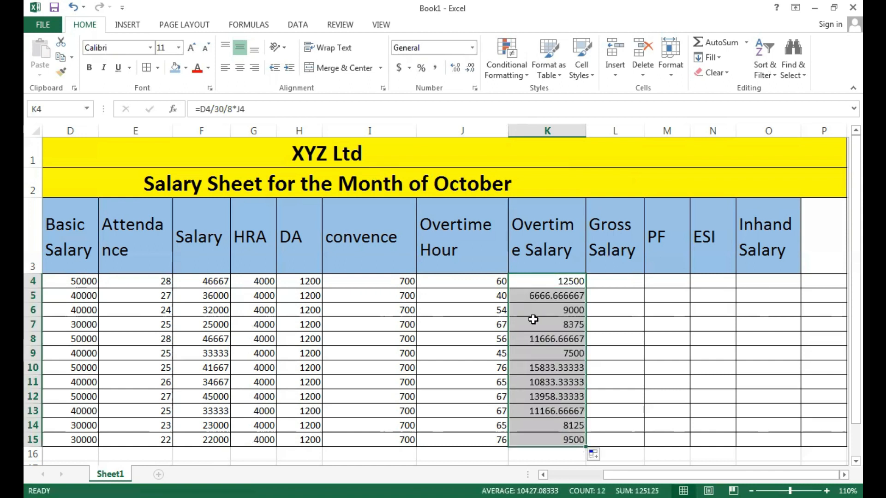
Step: Format the overtime salaries in K4 to K15 as Number with 0 decimal places
right_click(543, 298)
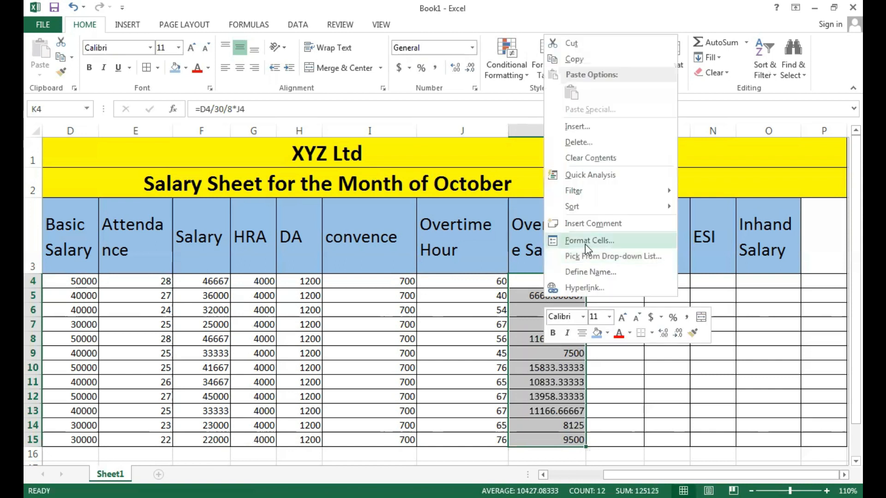
click(585, 244)
click(451, 151)
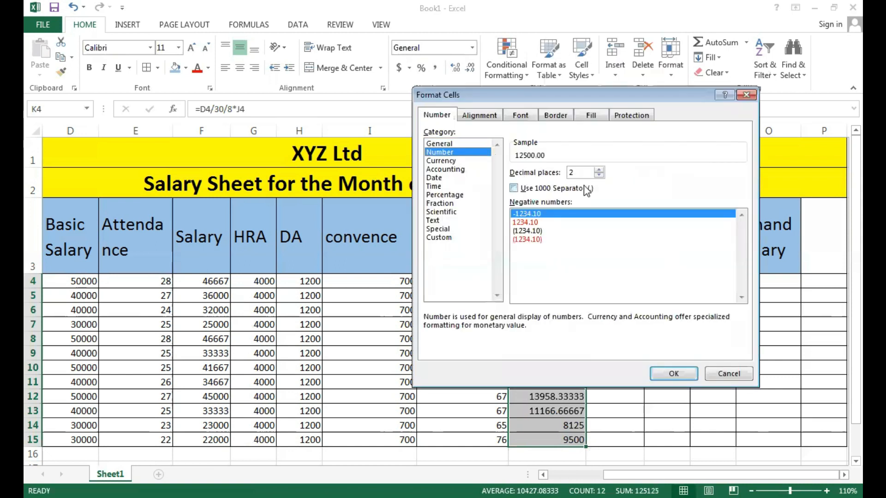
click(597, 175)
click(597, 175)
click(674, 374)
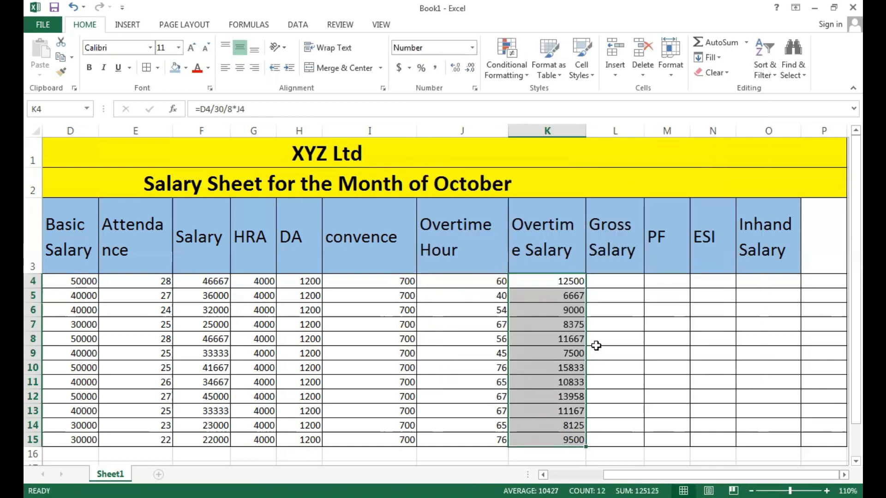
click(558, 284)
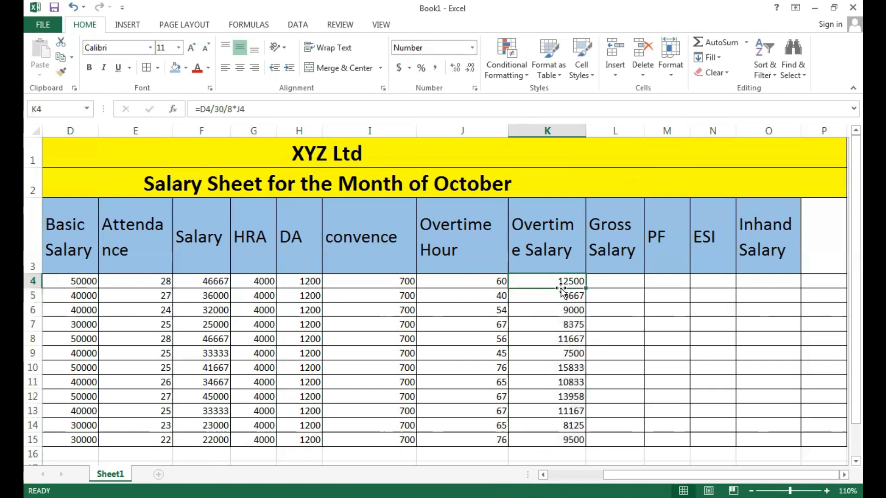
click(608, 283)
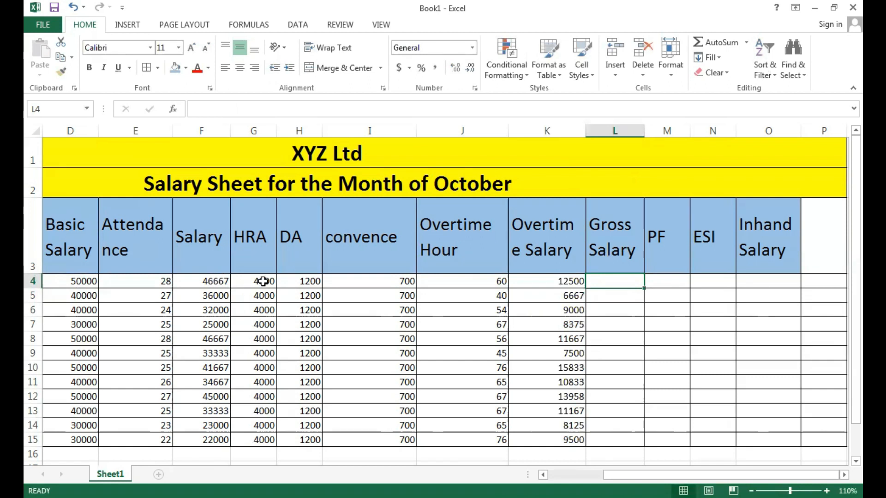
click(262, 282)
click(302, 282)
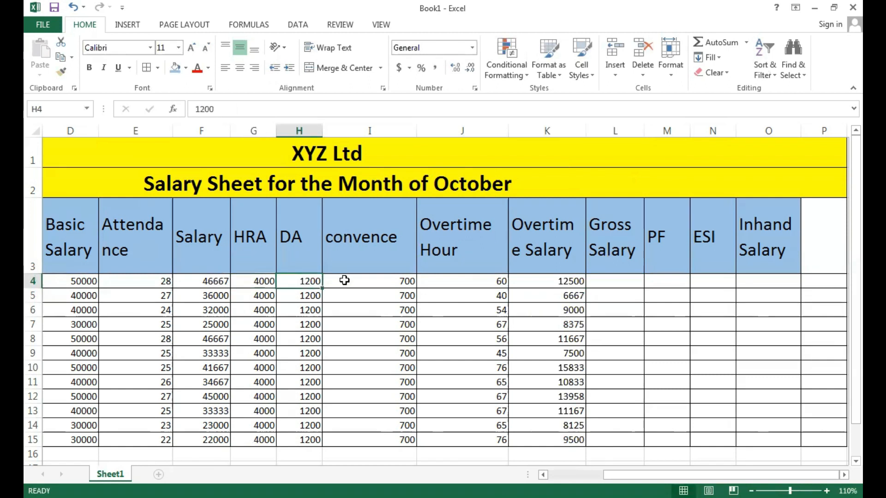
click(342, 281)
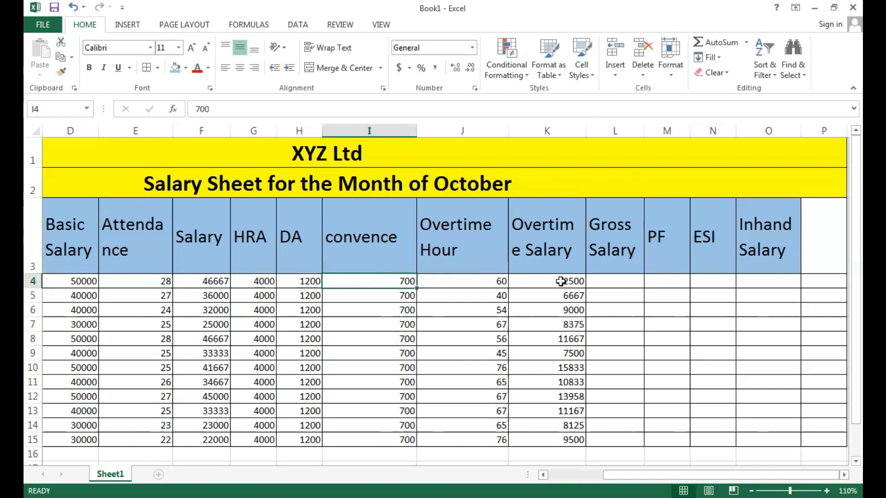
Step: Enter the gross salary formula =F4+G4+H4+I4+K4 in cell L4
click(624, 285)
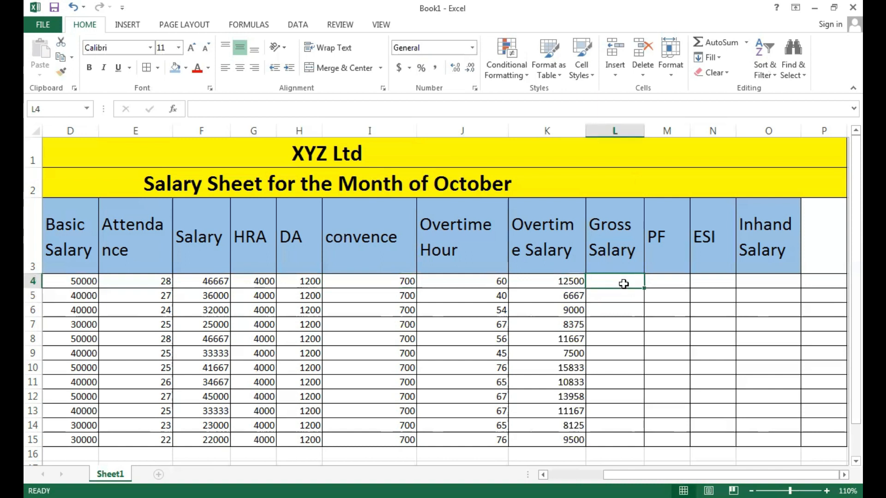
text(=)
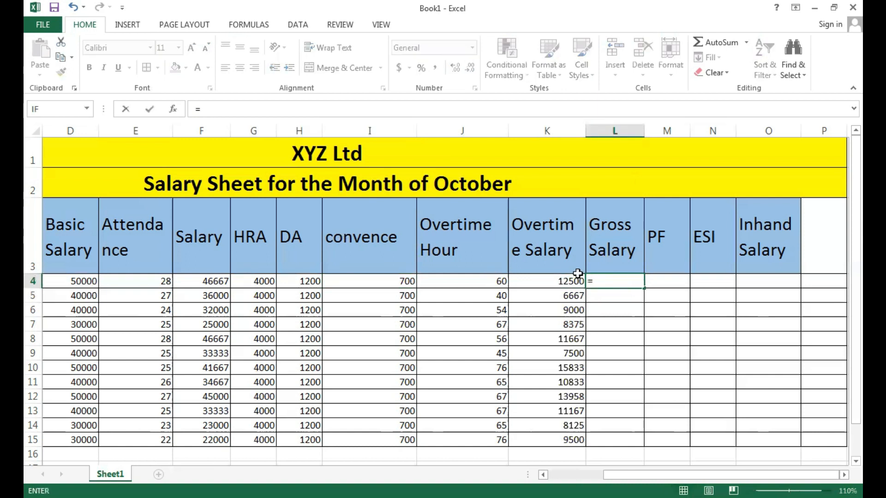
click(207, 283)
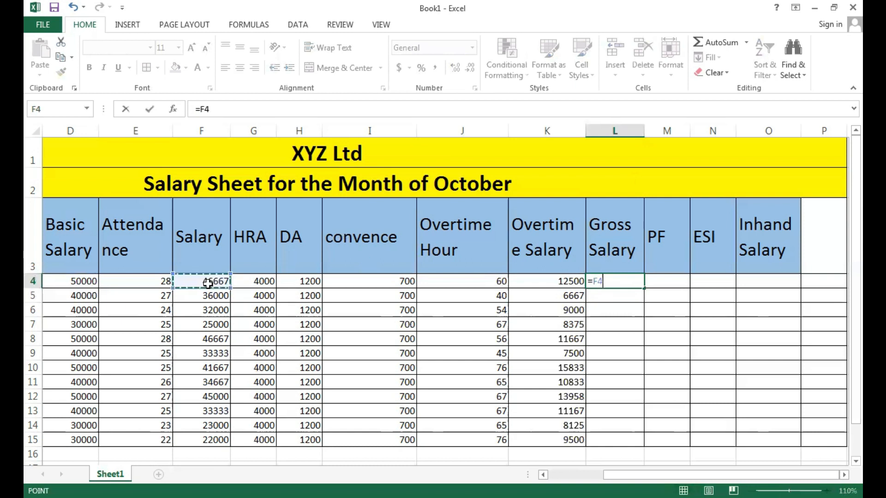
text(+)
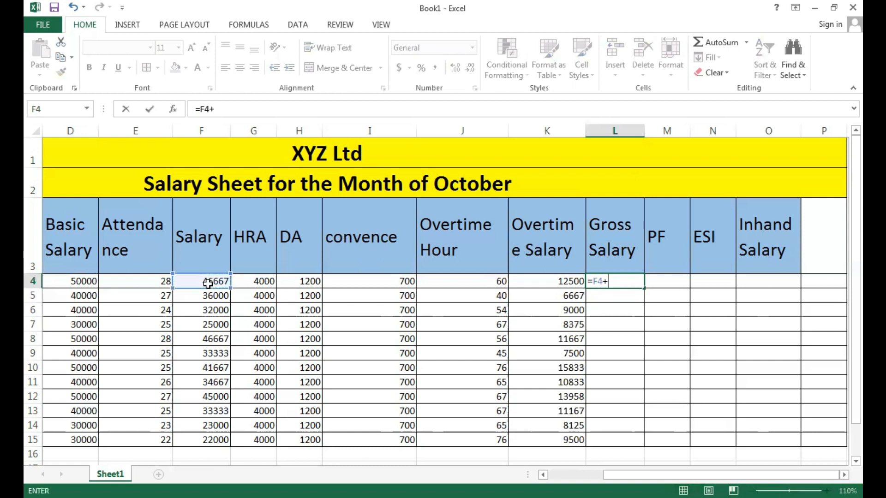
click(250, 281)
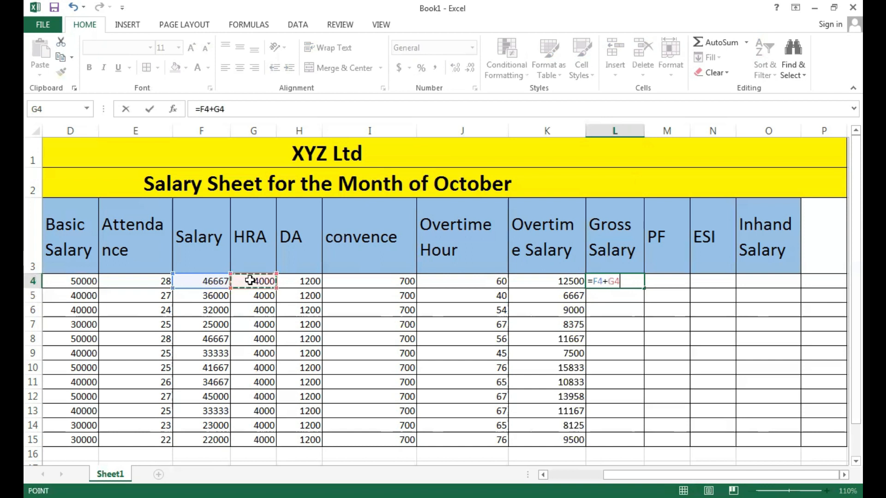
text(+)
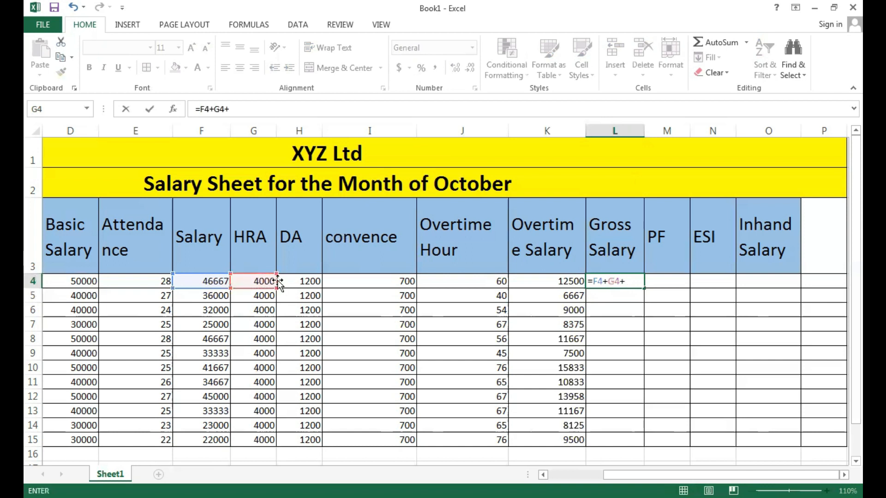
click(294, 281)
text(+)
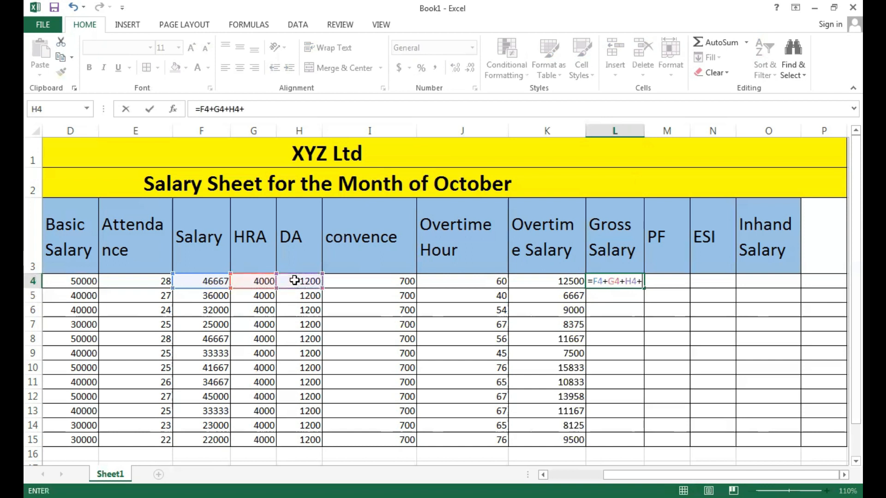
click(378, 284)
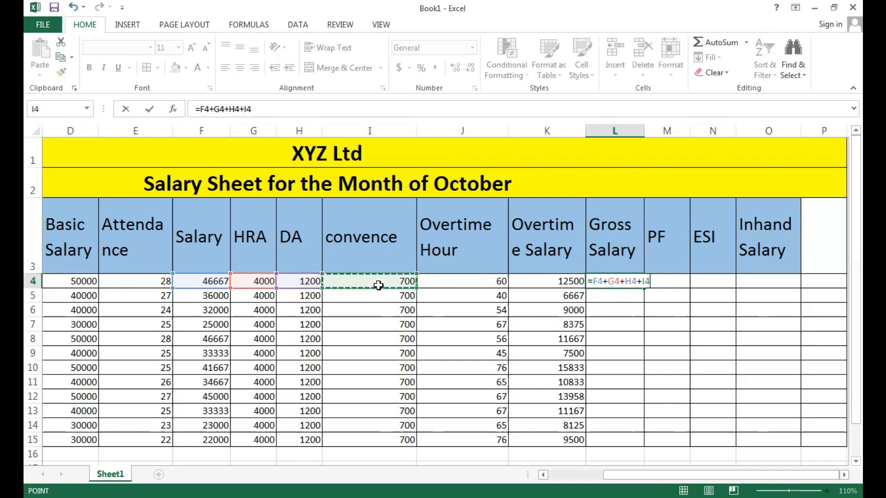
text(+)
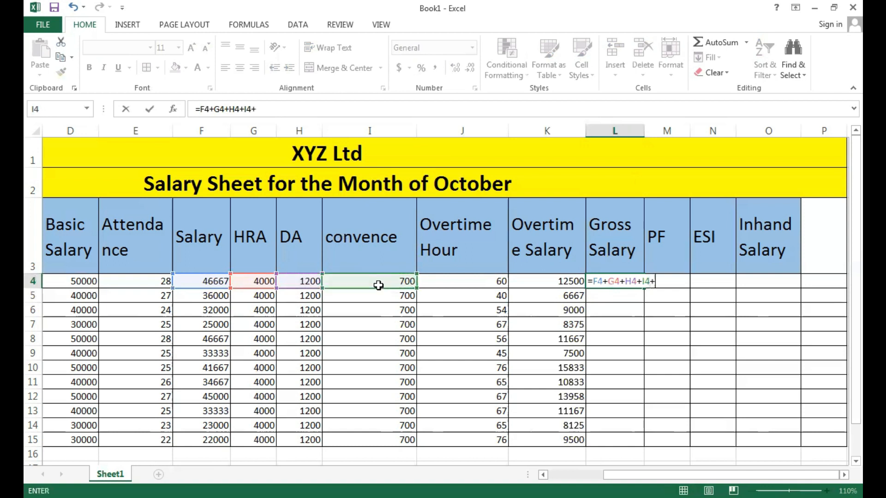
click(555, 284)
key(Return)
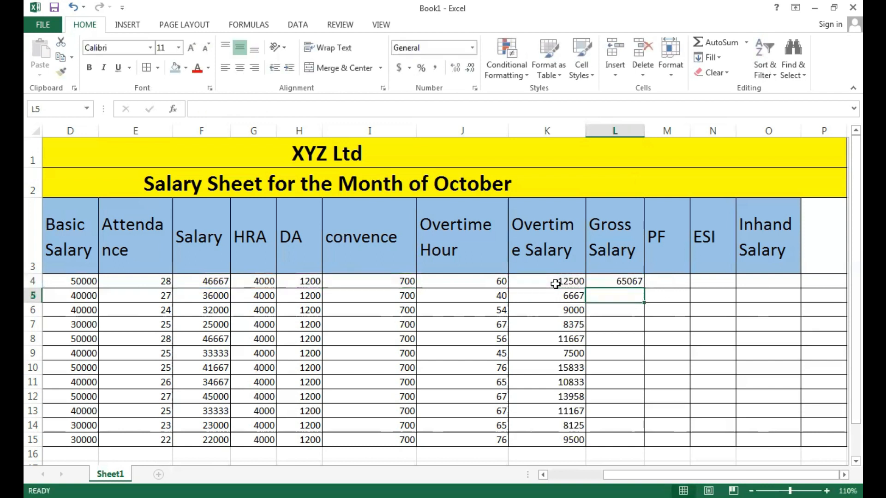
Step: Copy the gross salary formula from L4 down to L15
click(624, 281)
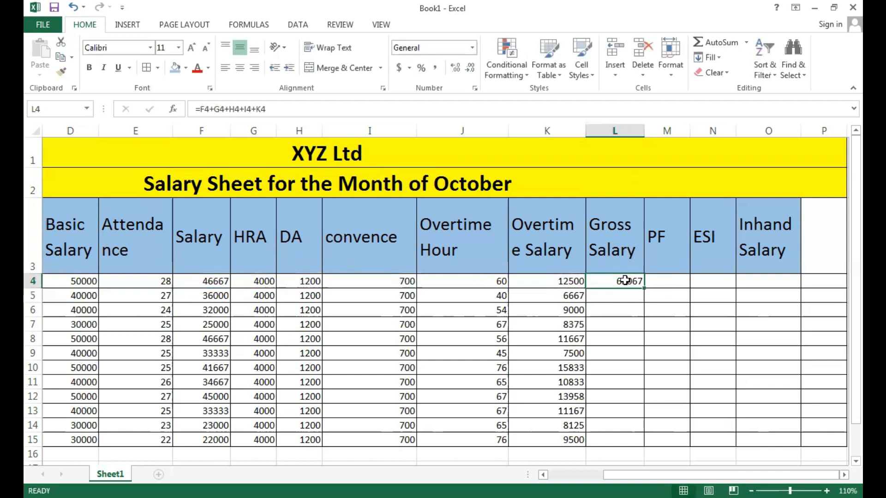
drag(645, 288, 645, 442)
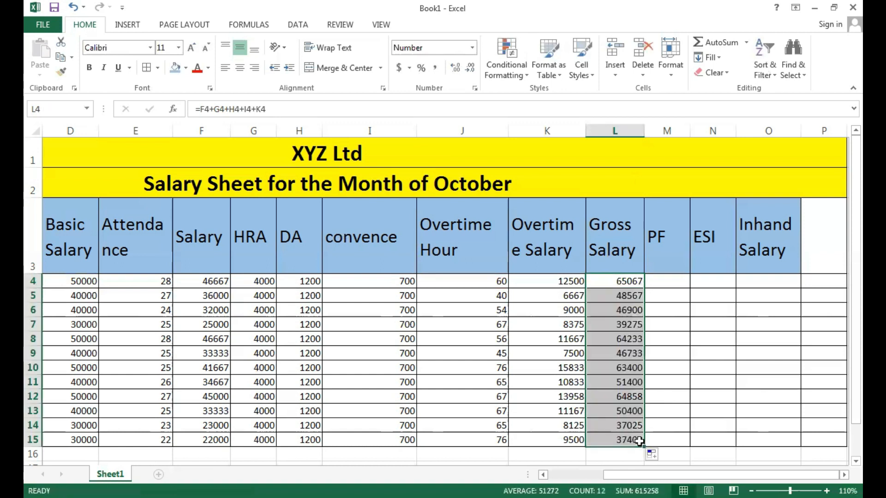
click(624, 284)
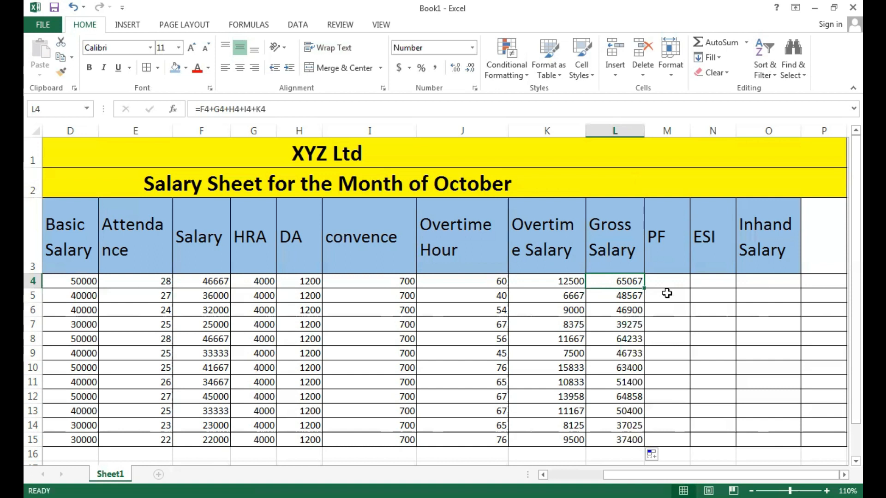
Step: Calculate the PF deduction in M4 with the formula =D4*12/100 and copy it down to M15
click(669, 252)
click(705, 255)
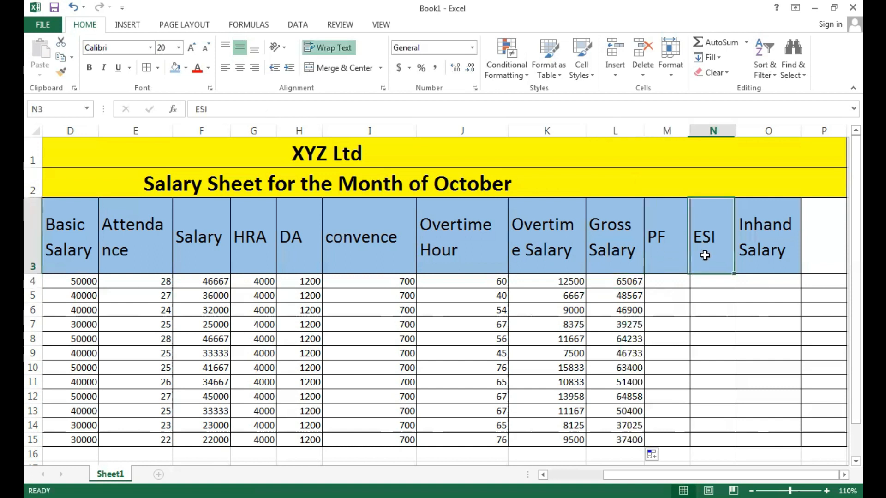
click(674, 253)
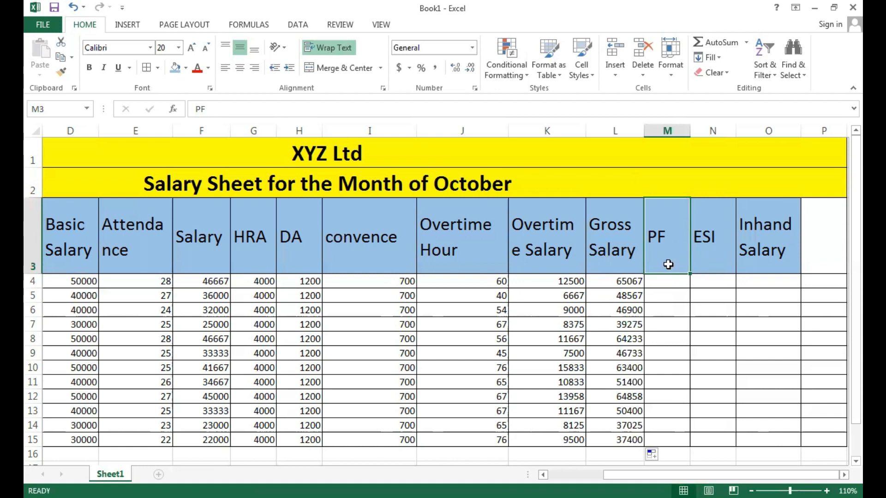
click(672, 280)
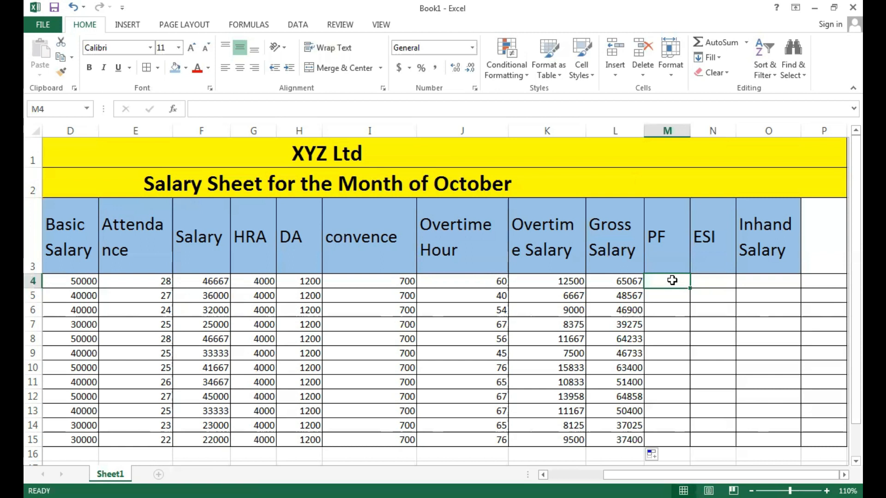
text(=)
click(72, 286)
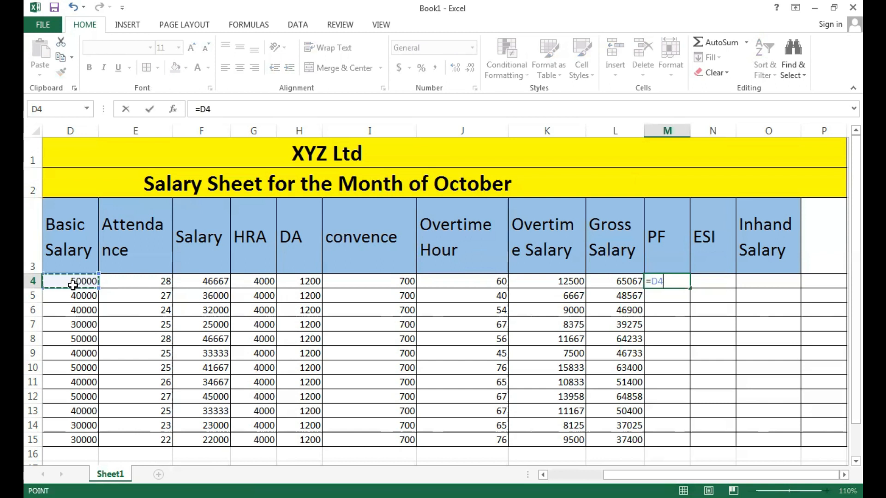
text(*12)
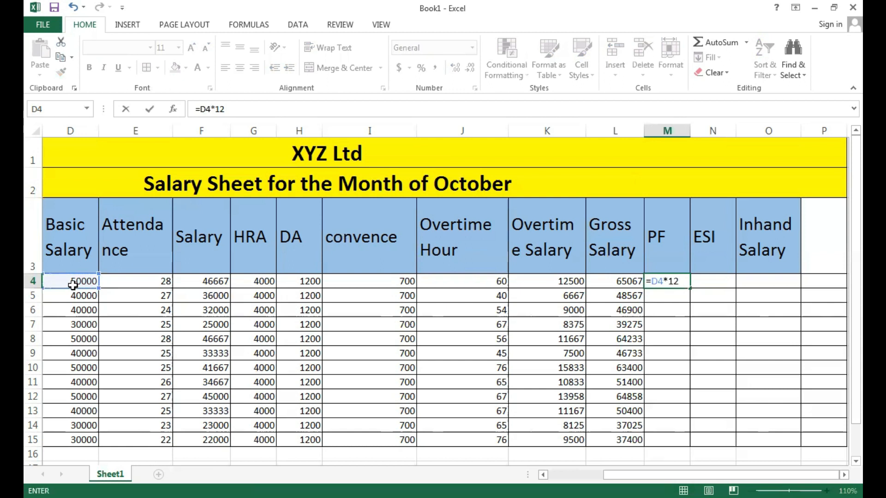
text(/100)
key(Return)
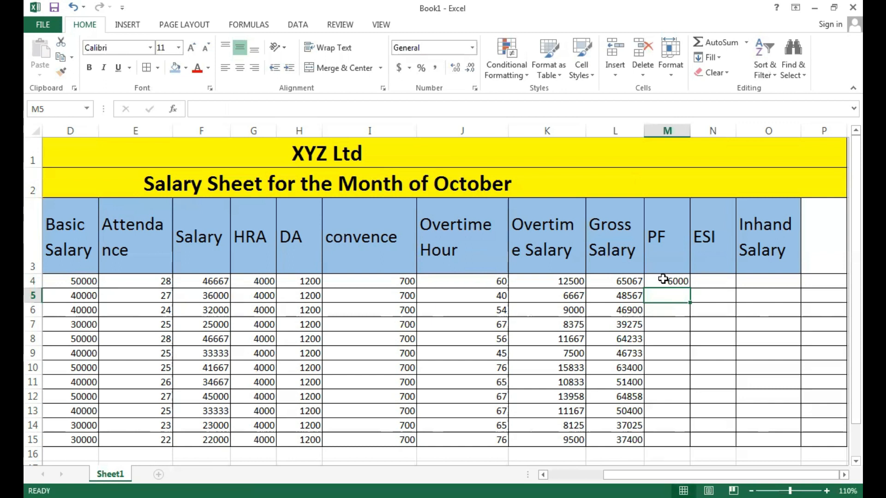
click(678, 283)
drag(690, 288, 688, 441)
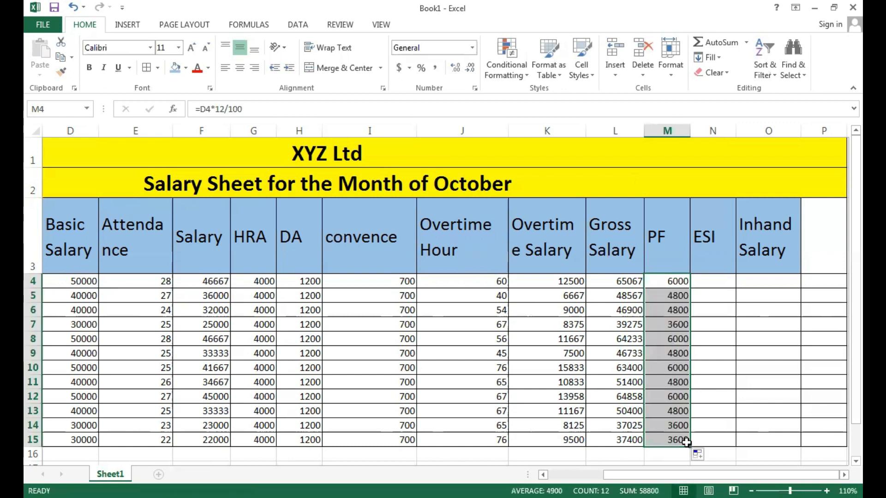
Step: Calculate the ESI deduction in N4 with the formula =D4*0.75/100 and copy it down to N15
click(714, 279)
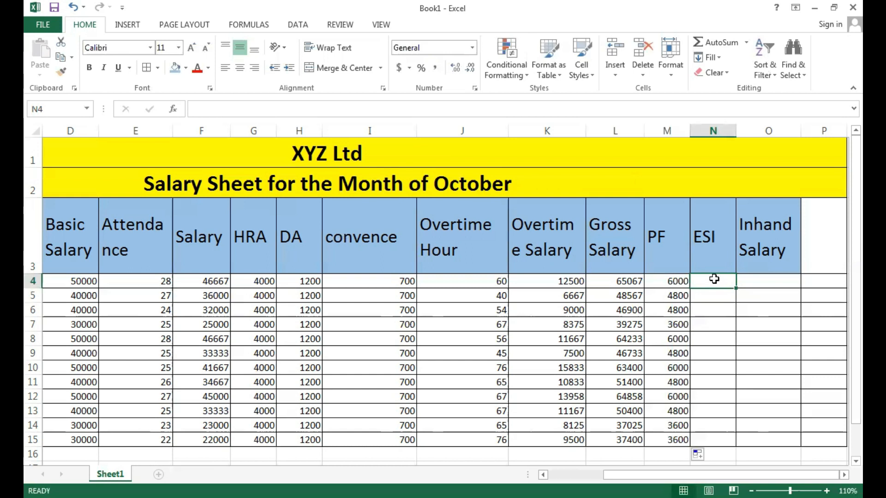
text(=)
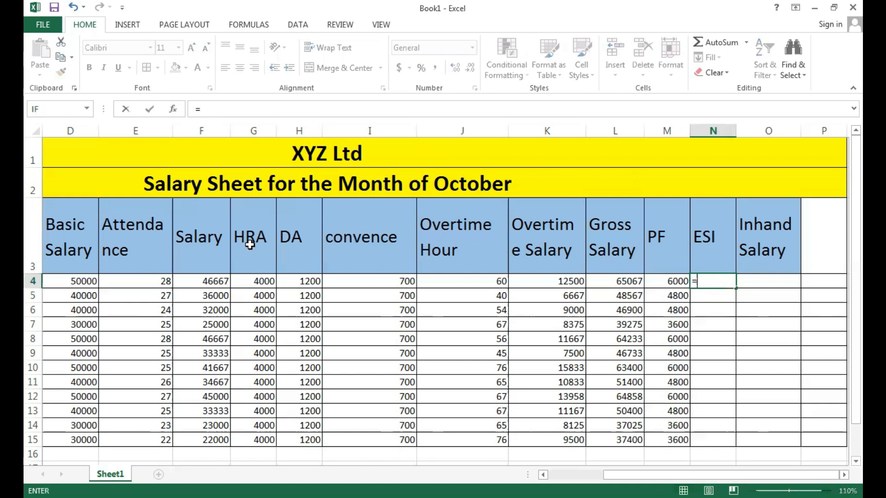
click(70, 282)
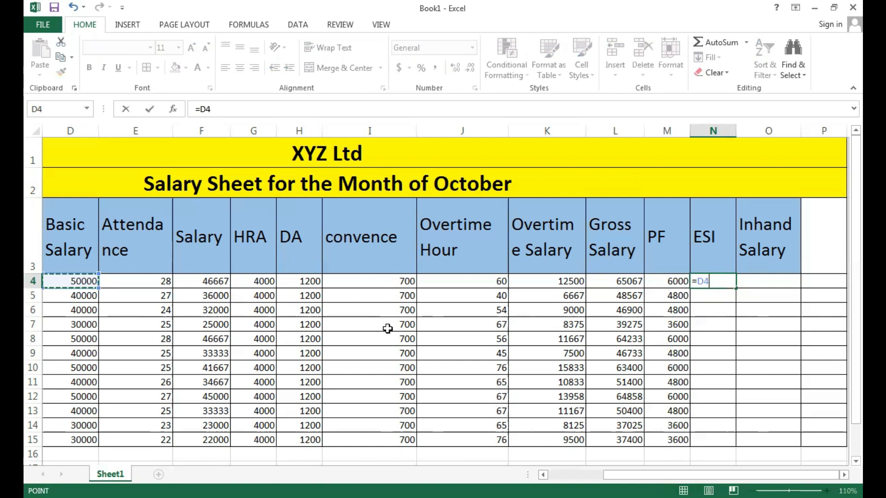
text(*)
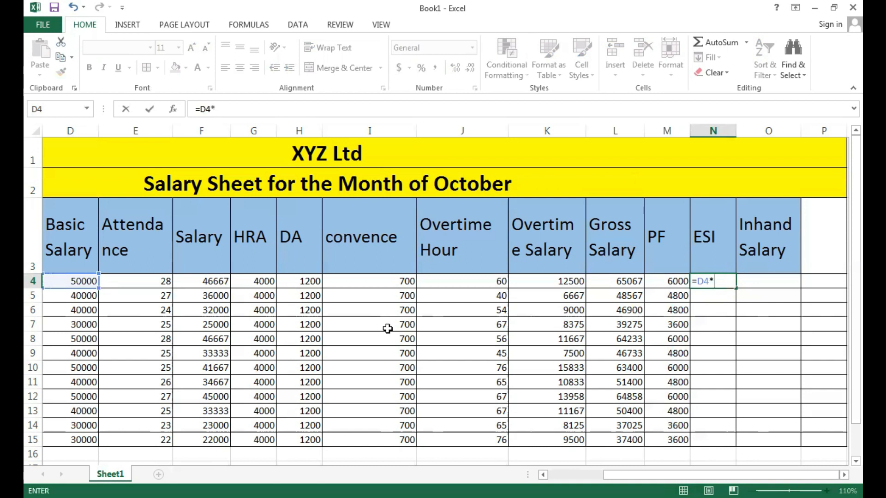
text(0.75/100)
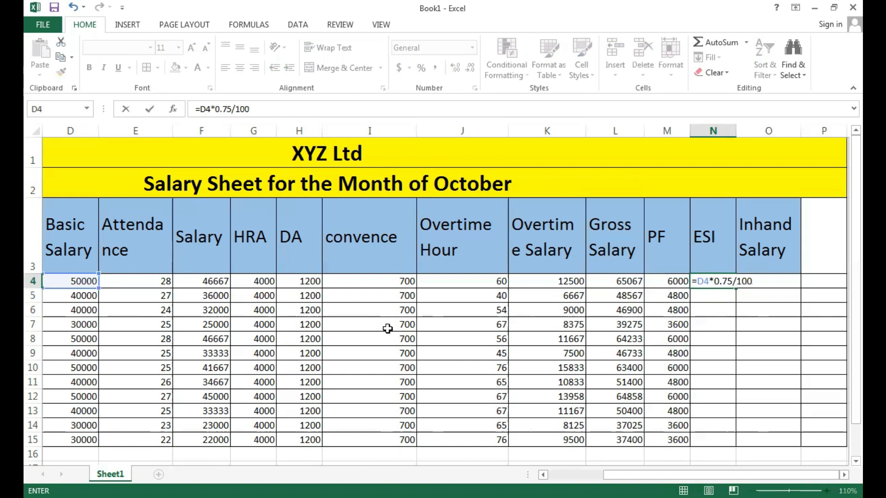
key(Return)
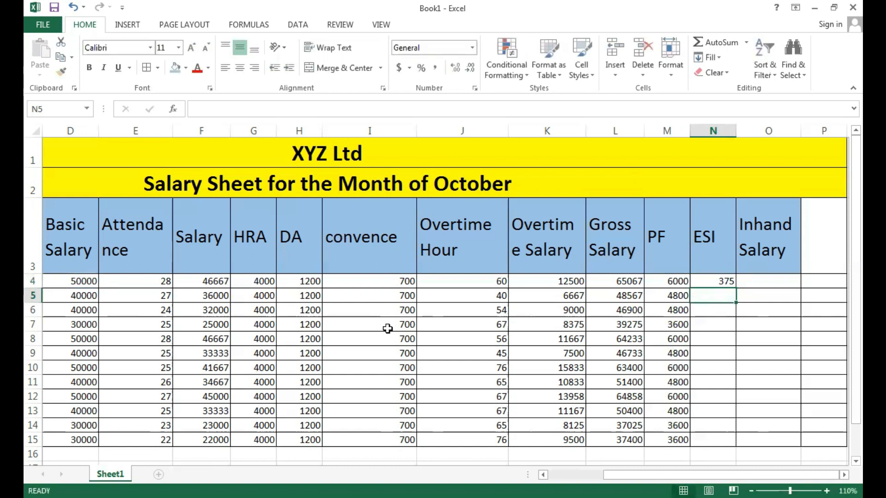
click(725, 283)
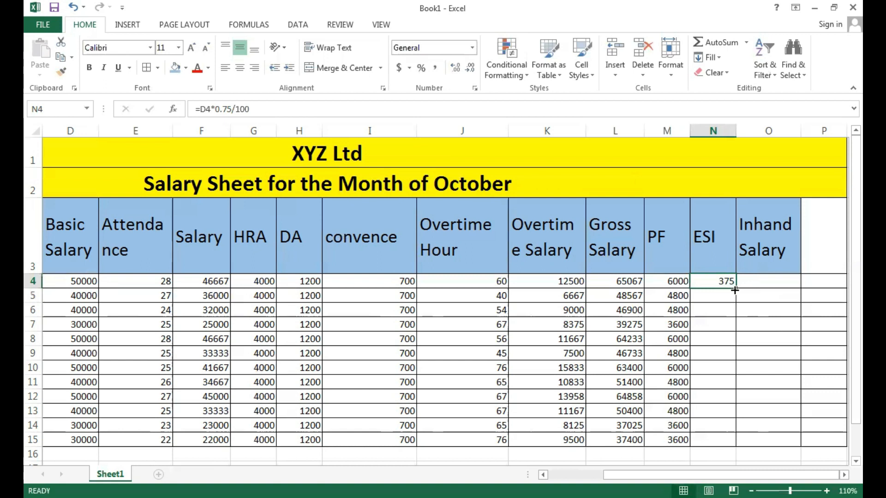
drag(735, 290, 725, 446)
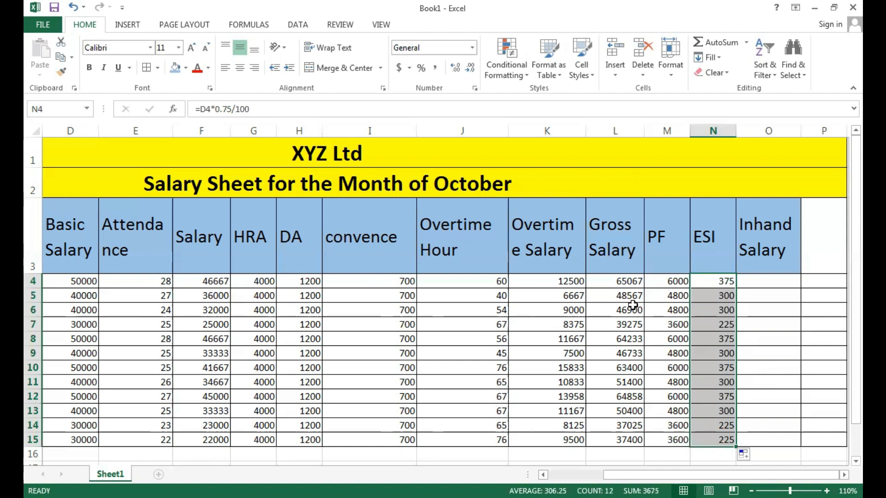
Step: Calculate the in-hand salary in O4 with the formula =L4-M4-N4 and copy it down to O15
click(625, 283)
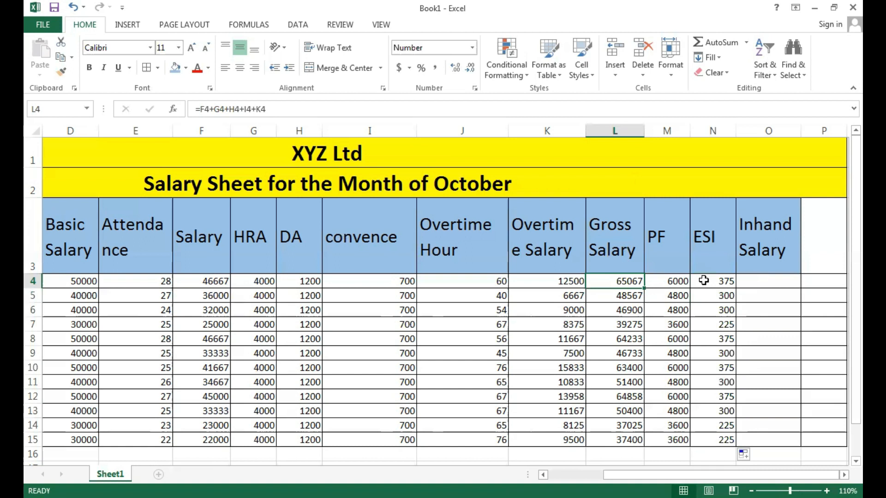
click(777, 282)
text(=)
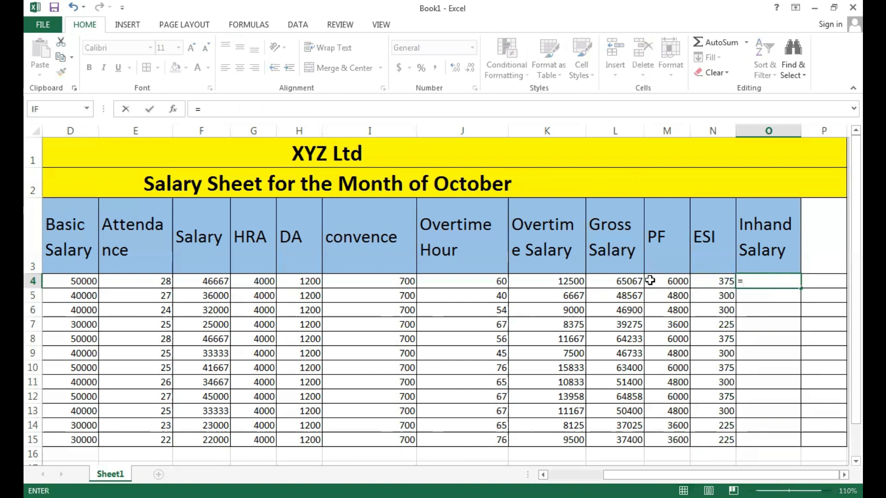
click(626, 280)
text(-)
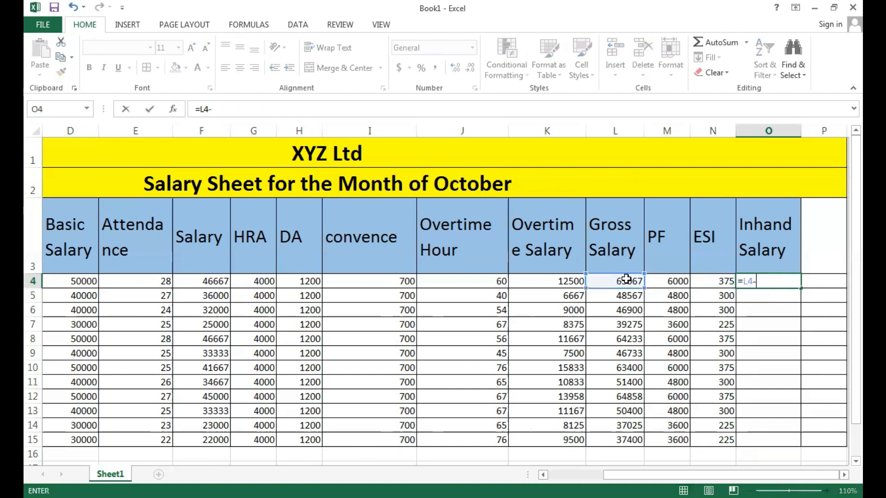
click(666, 284)
text(-)
click(707, 285)
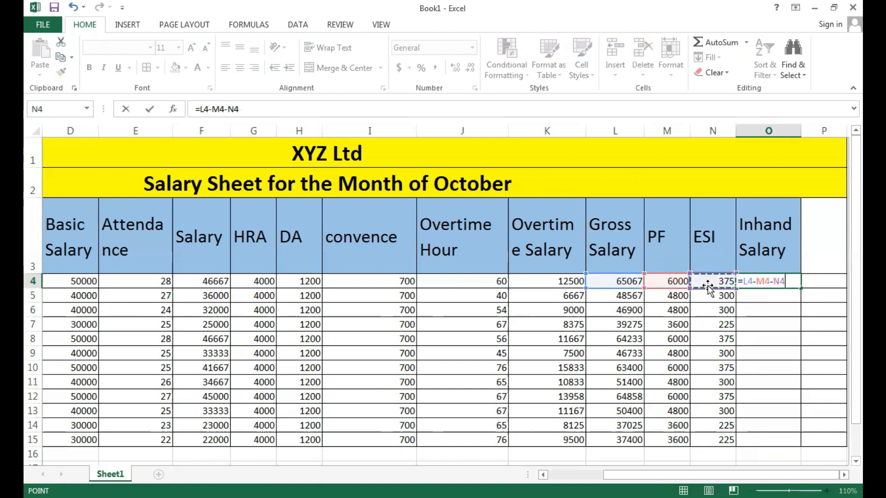
key(Return)
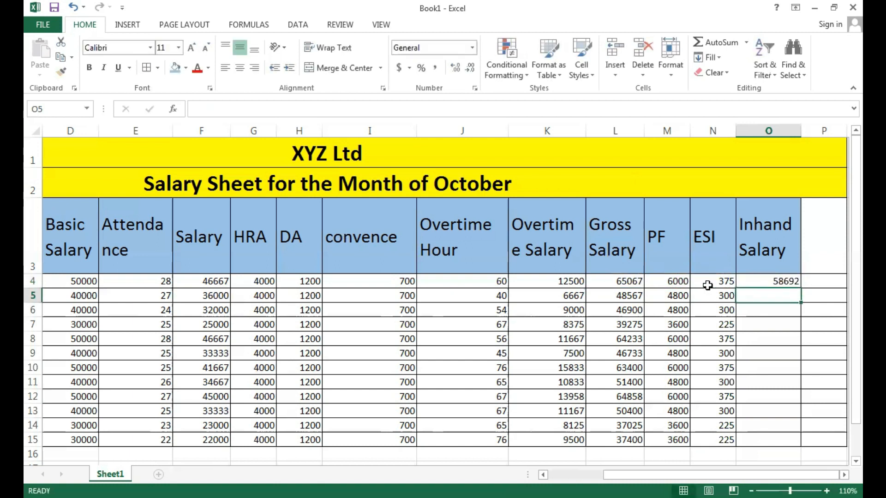
click(788, 283)
drag(801, 289, 798, 445)
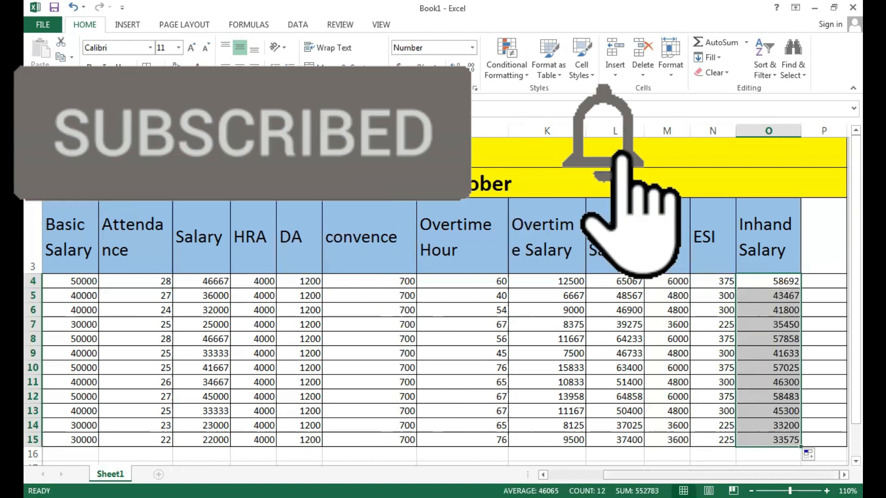
click(577, 407)
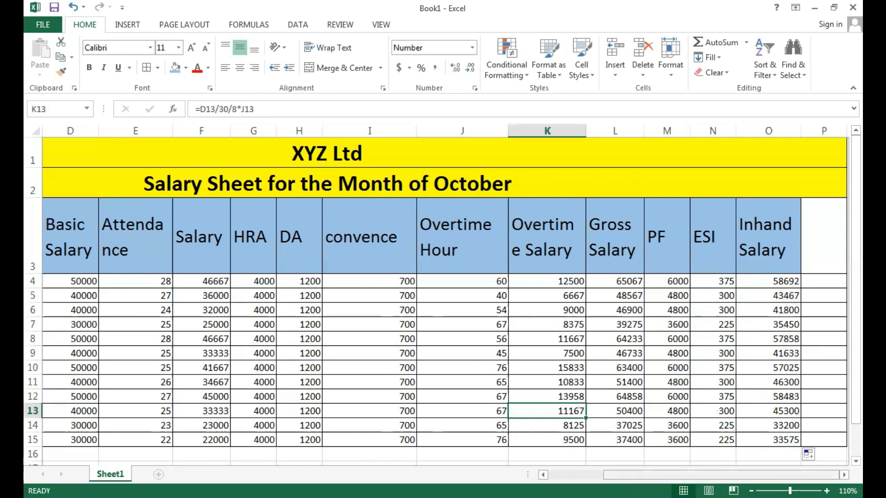
Step: Center the employee data in A4 to O15 horizontally and make it bold
drag(655, 475, 600, 475)
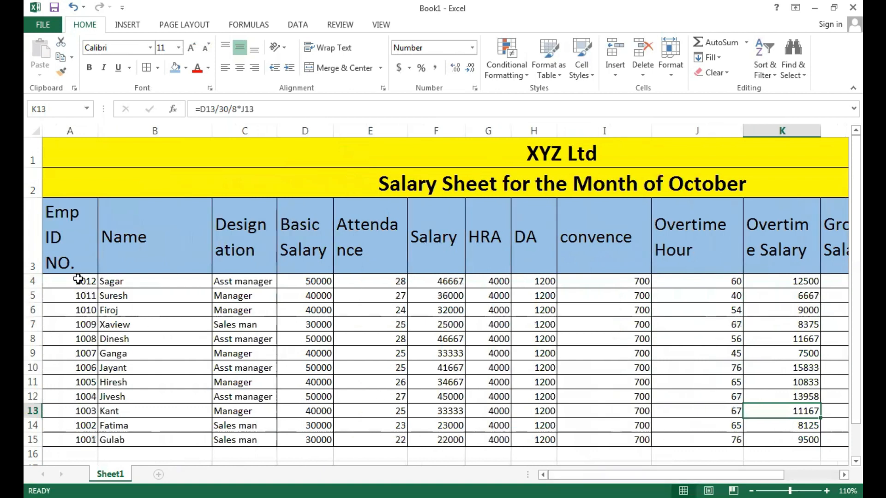
drag(78, 280, 773, 436)
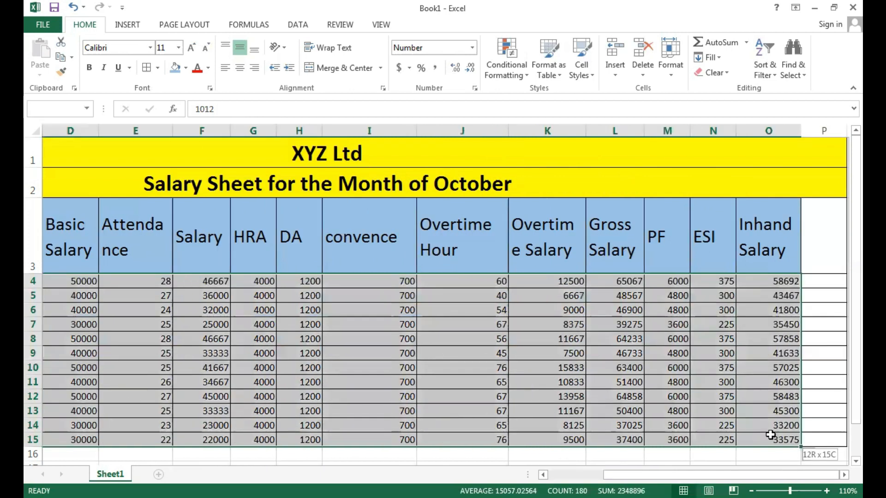
click(239, 67)
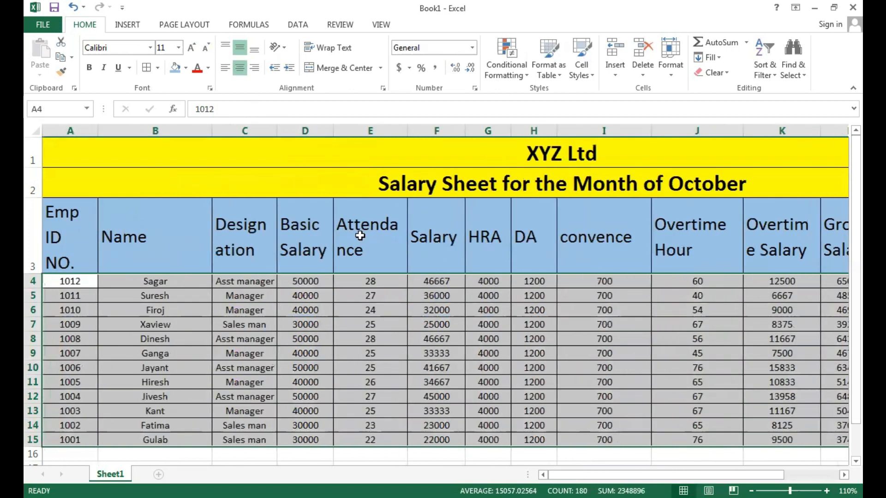
click(89, 73)
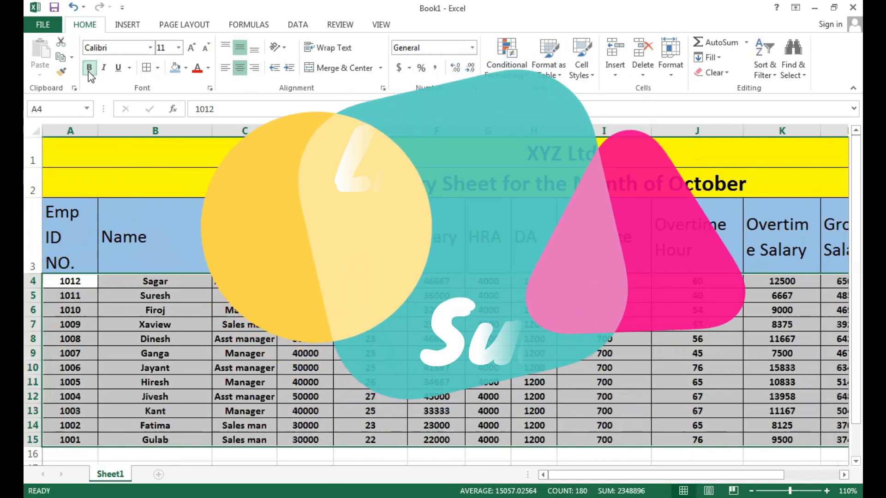
click(329, 368)
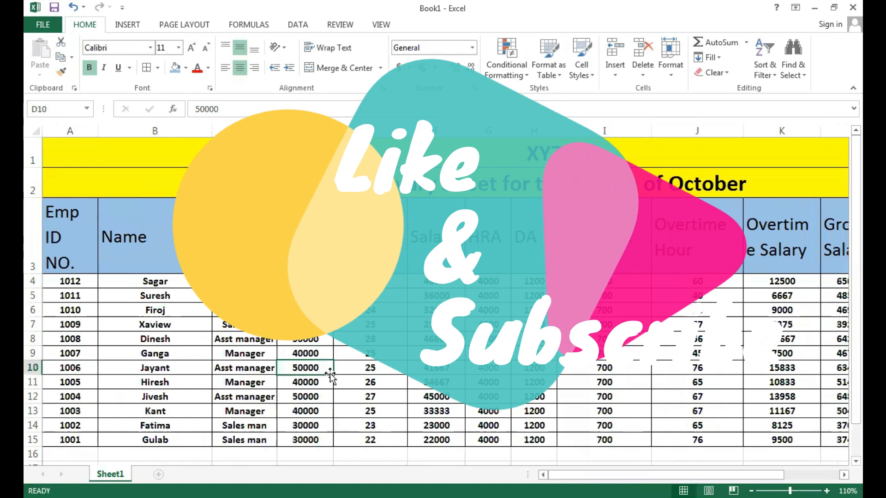